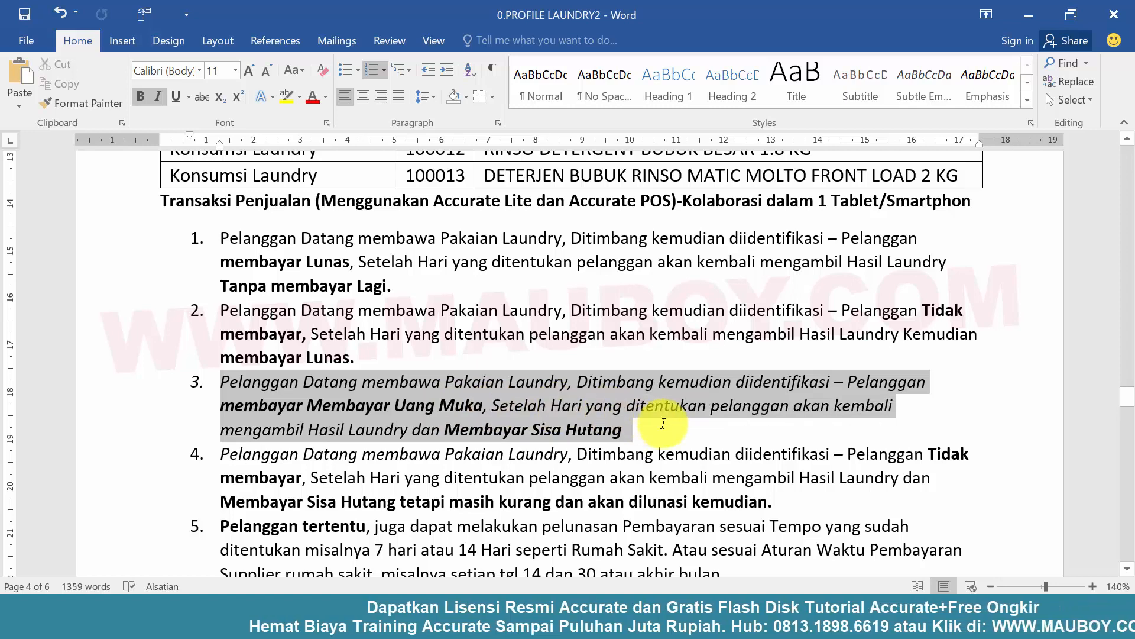
# Highlight the third sales scenario, about paying a down payment, in the document, and switch to the Edge browser
pyautogui.click(325, 411)
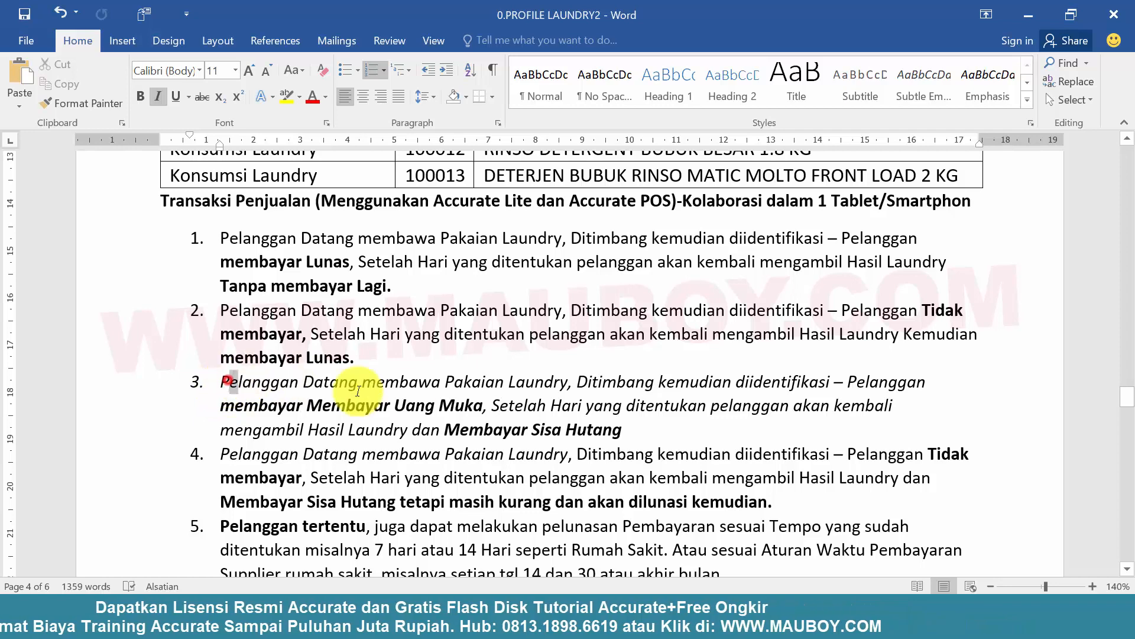
pyautogui.moveTo(358, 391); pyautogui.dragTo(628, 424)
pyautogui.click(612, 626)
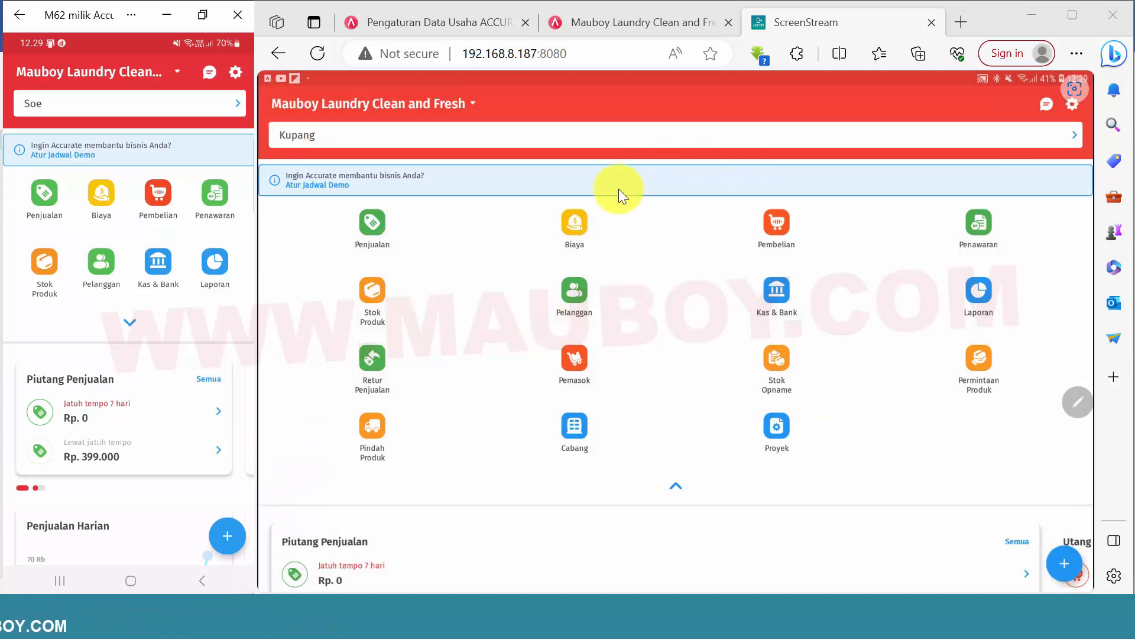
# Open the customer (Pelanggan) list of the sales module in Accurate Online
pyautogui.click(621, 22)
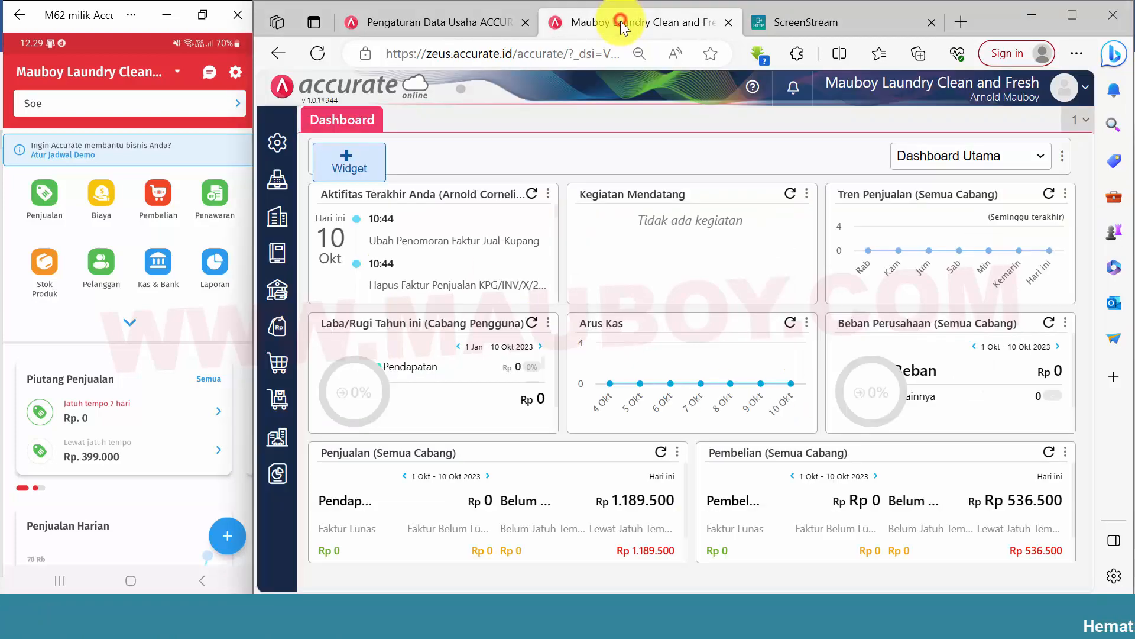
pyautogui.click(276, 334)
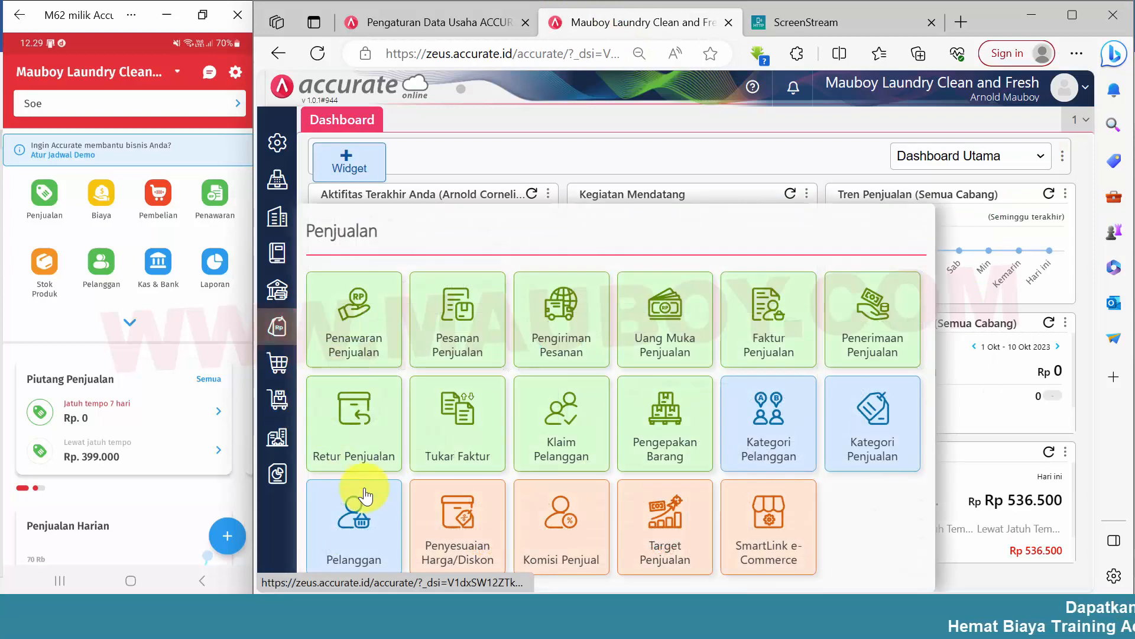
pyautogui.click(378, 555)
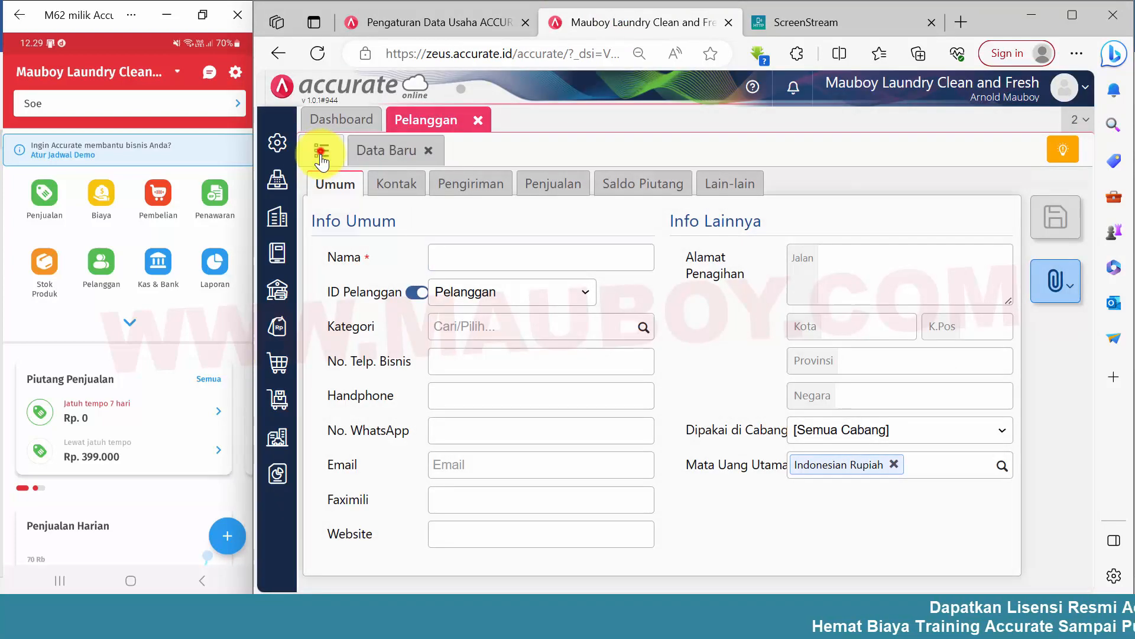
pyautogui.click(322, 152)
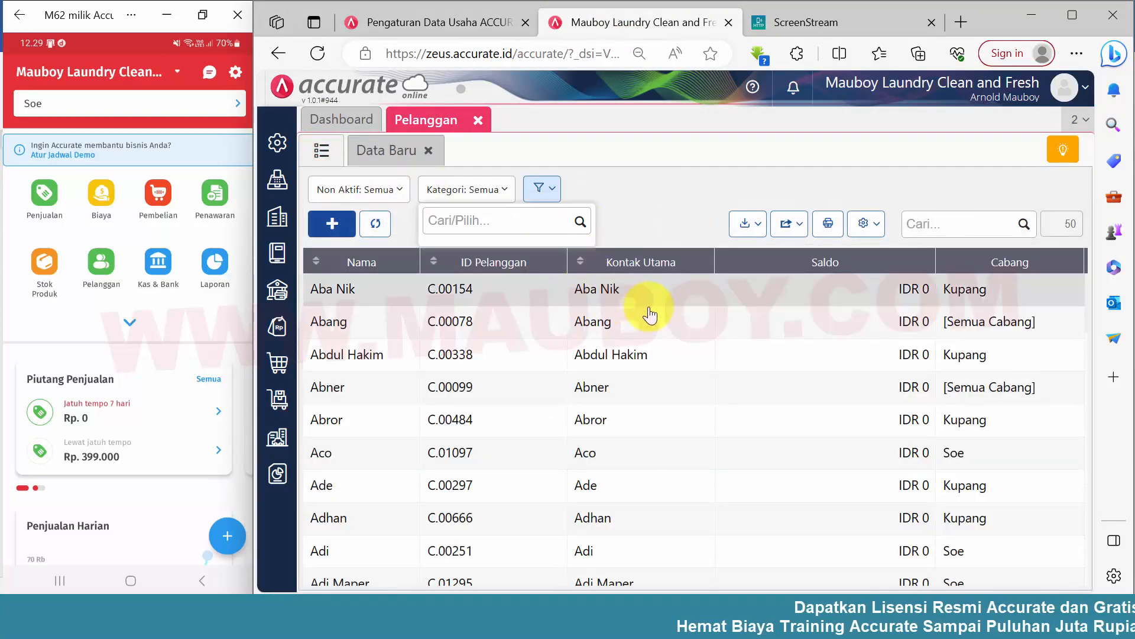
# Review the sales settings of the first listed customer, and close that record and the blank new customer form
pyautogui.click(921, 299)
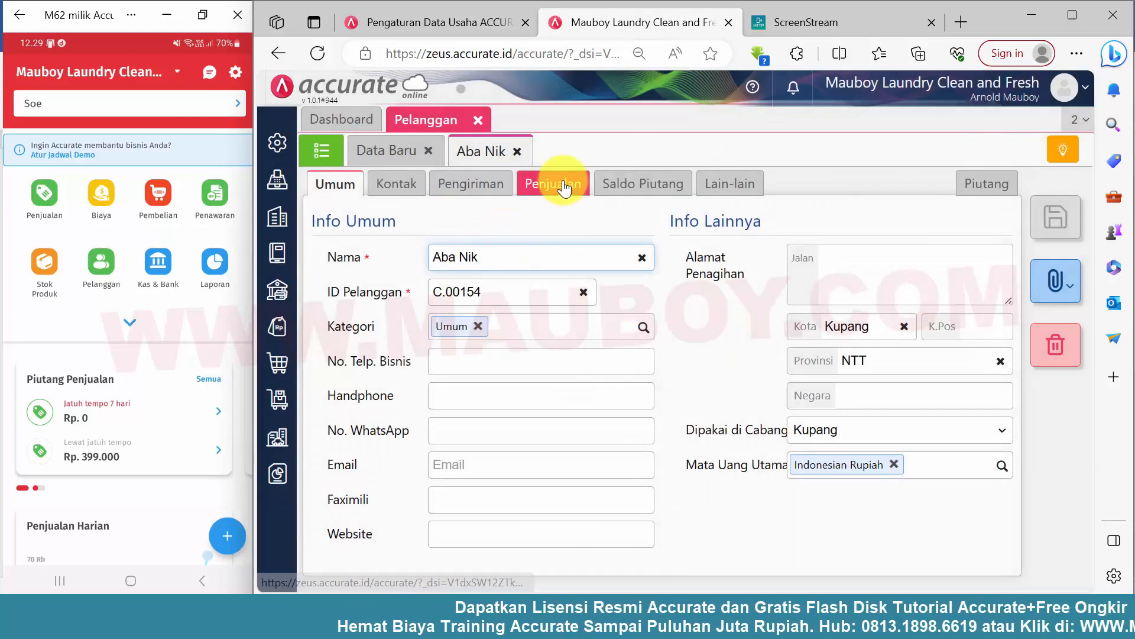
pyautogui.click(565, 187)
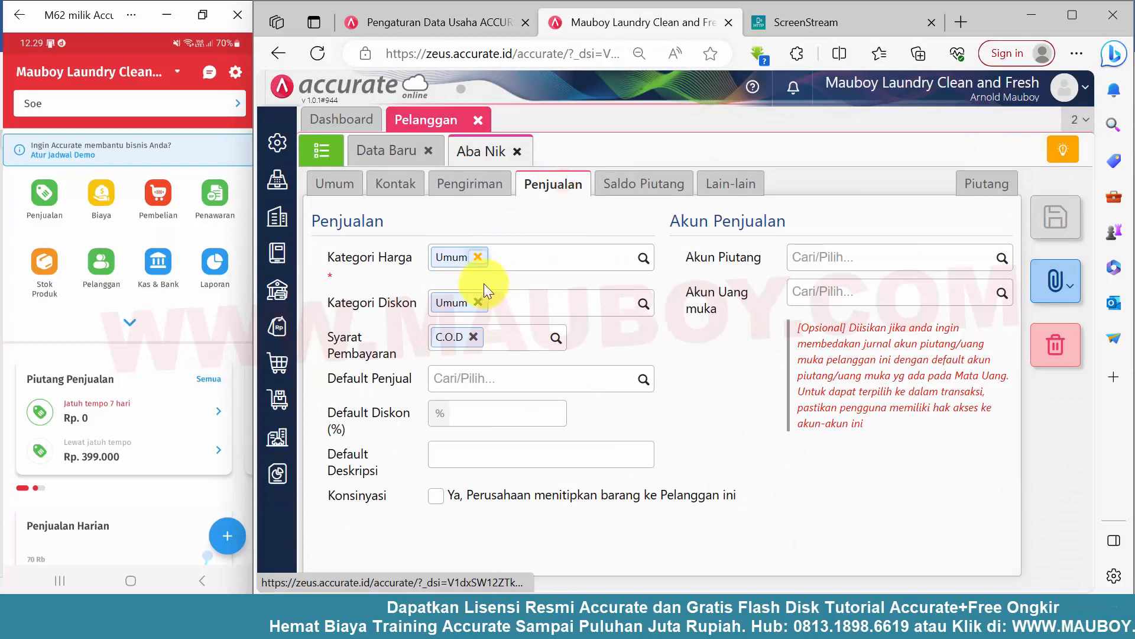
pyautogui.click(517, 151)
pyautogui.click(428, 153)
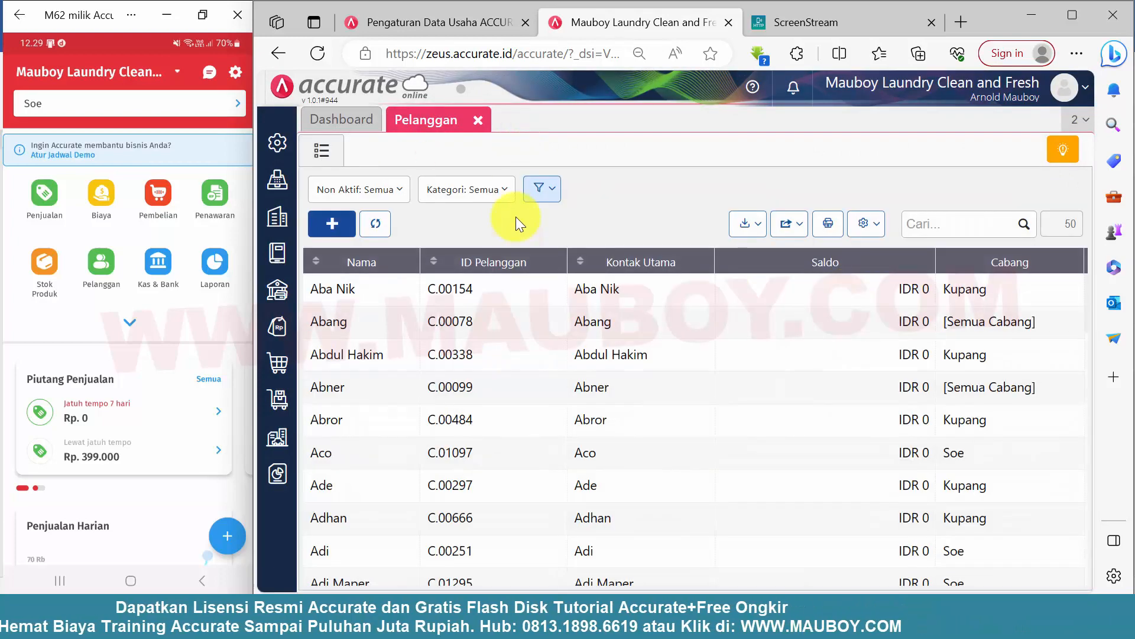
# Filter the customer list by the Member category
pyautogui.click(478, 188)
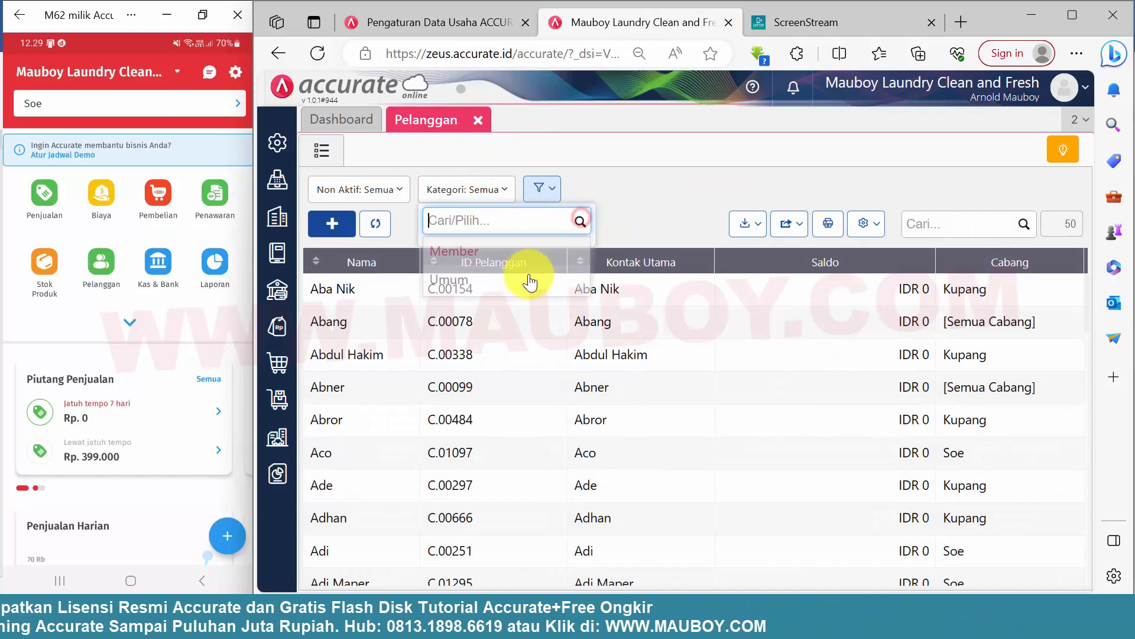
pyautogui.click(502, 254)
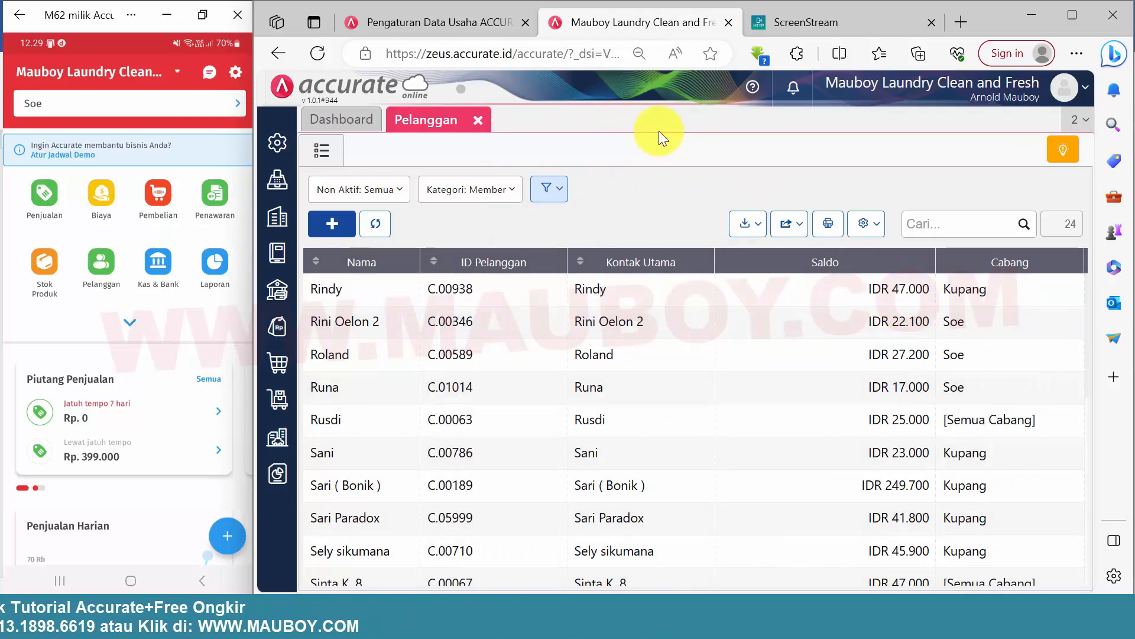
# Switch to the streamed Accurate Lite tablet for the Kupang branch and start a new sales invoice
pyautogui.click(787, 21)
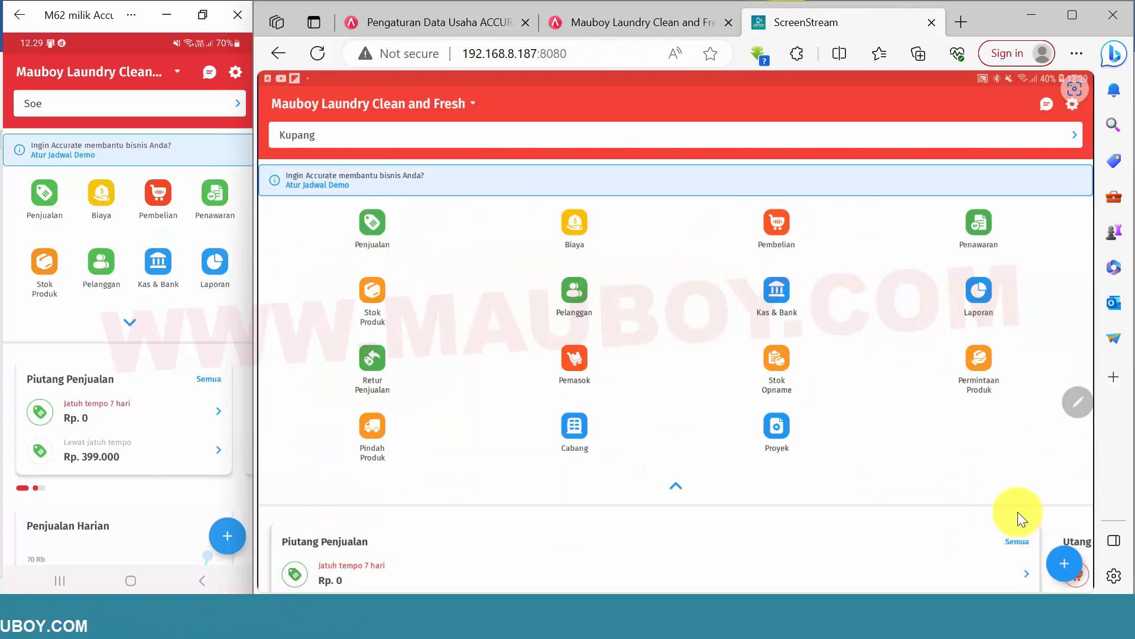
pyautogui.click(1063, 565)
pyautogui.click(718, 477)
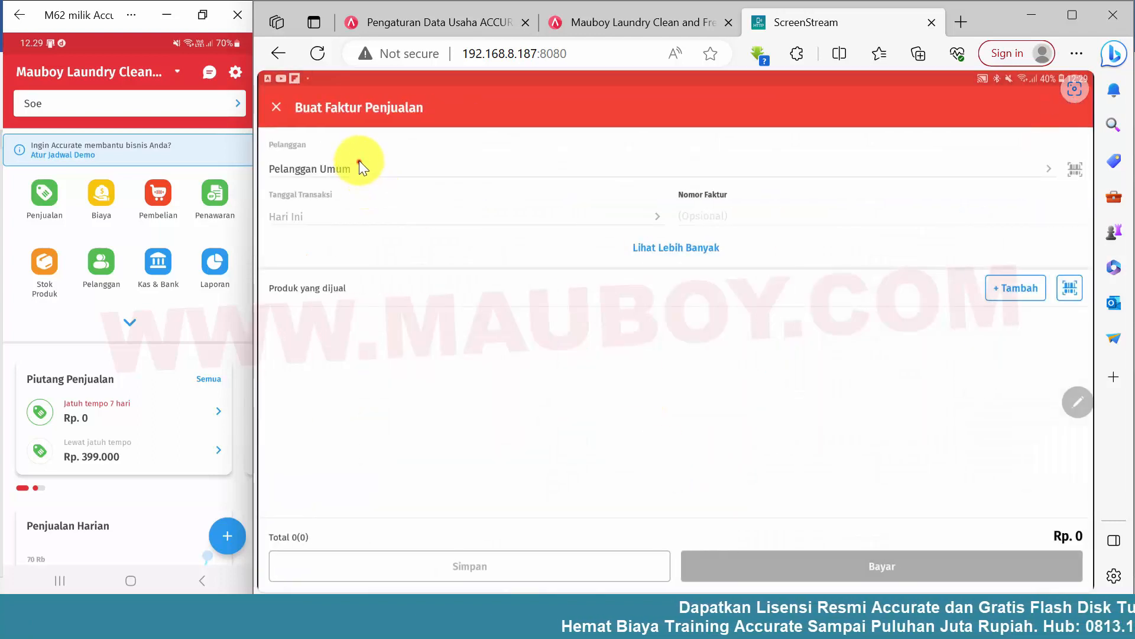
# Search for the member customer by name and set them as the invoice's customer
pyautogui.click(359, 165)
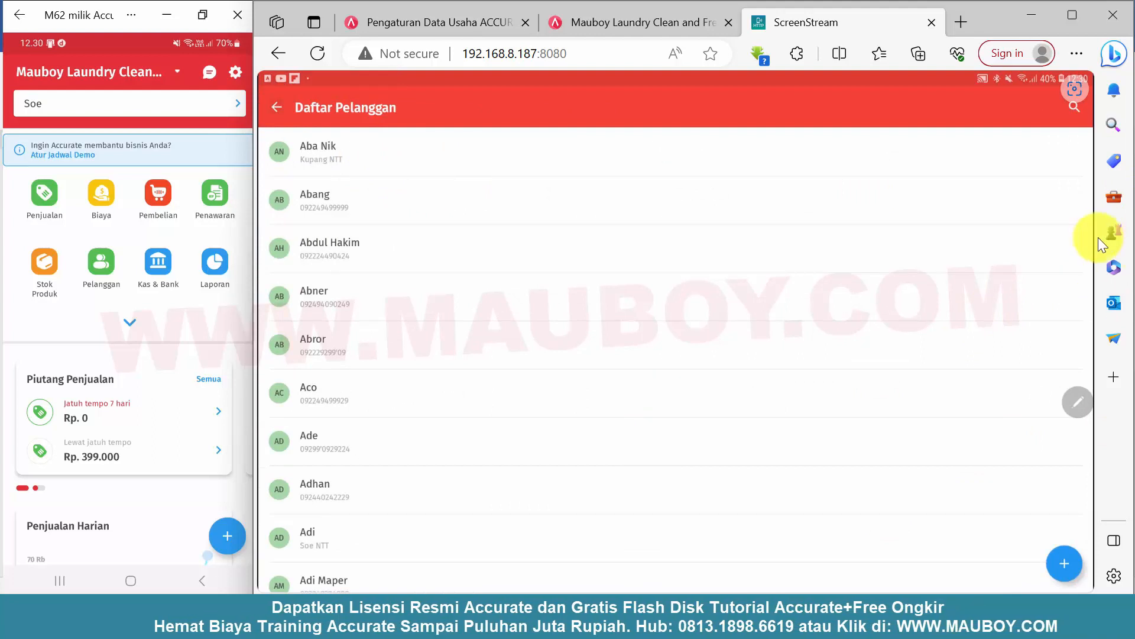
pyautogui.click(1073, 110)
pyautogui.write('r')
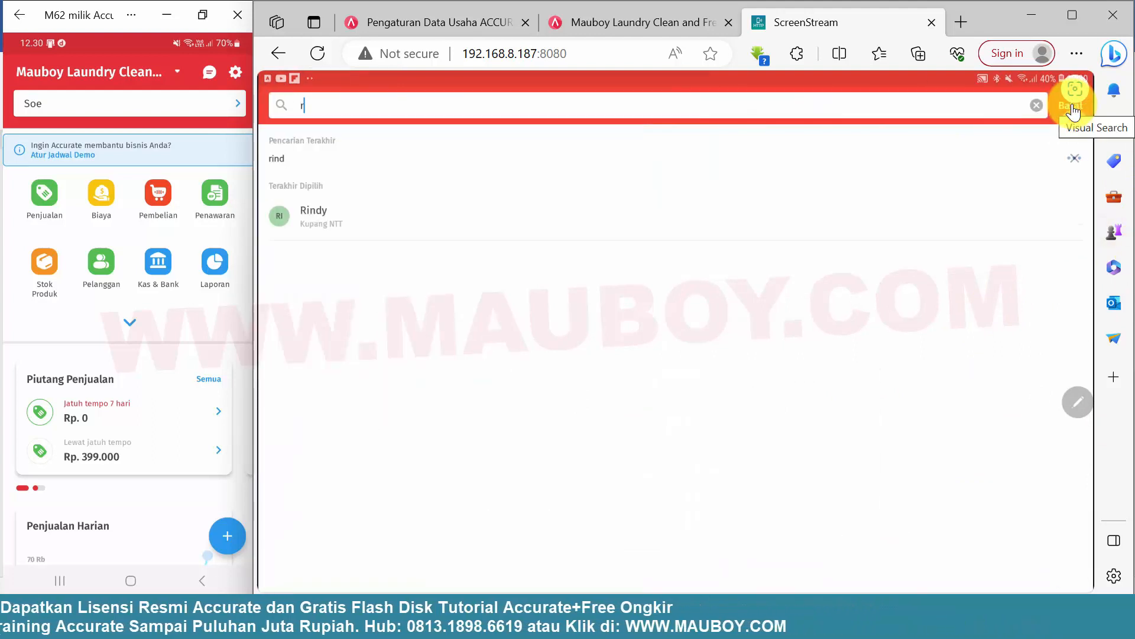
pyautogui.write('i')
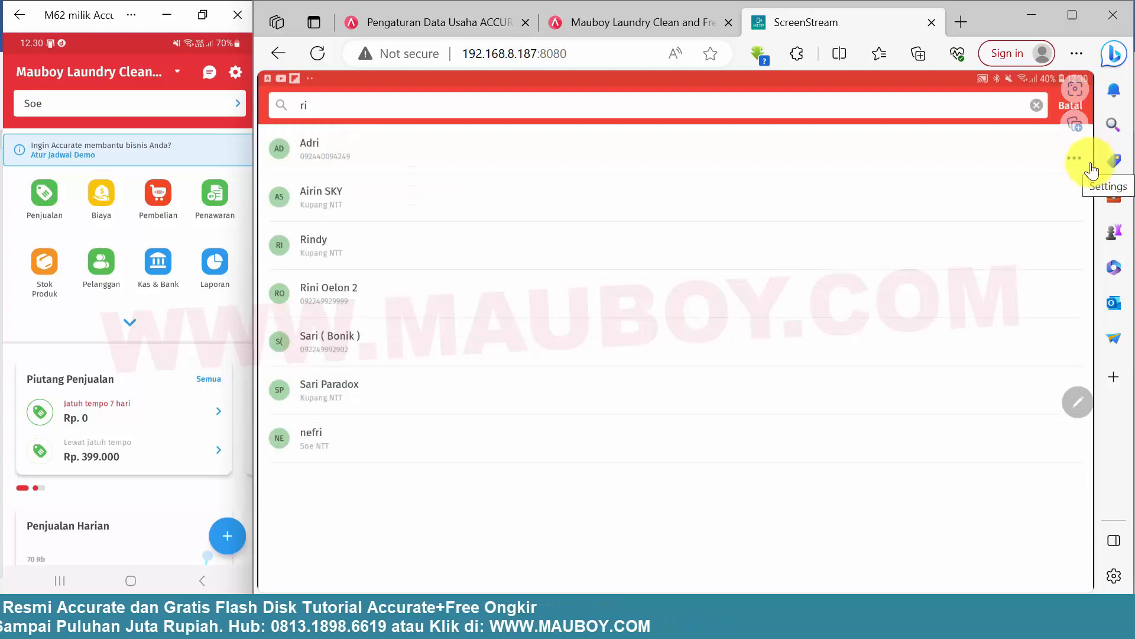
pyautogui.write('ndy')
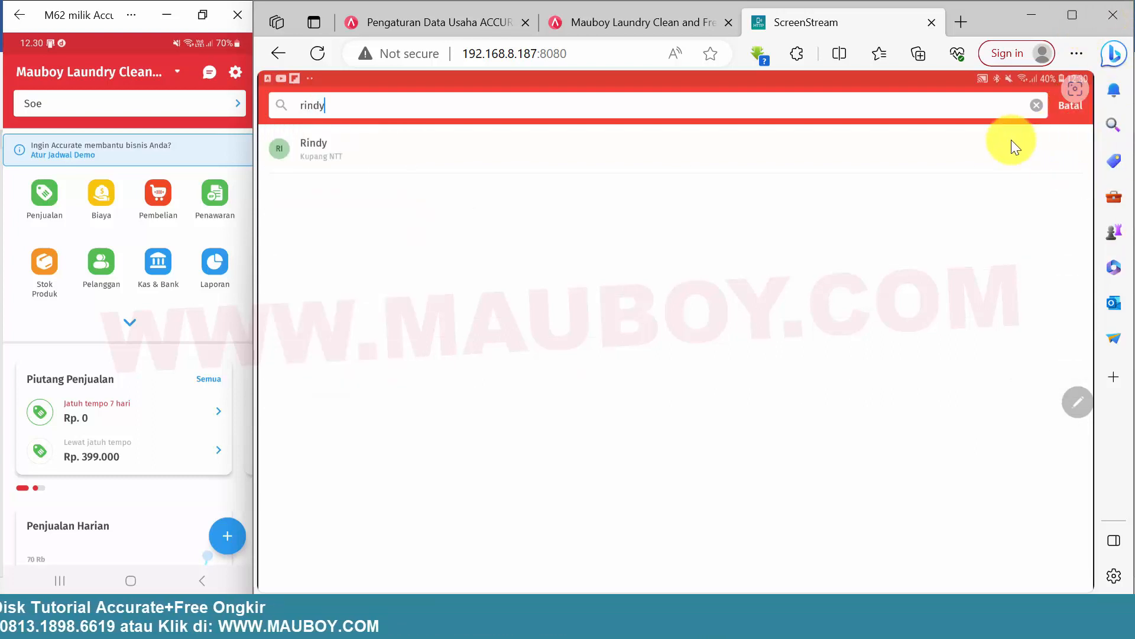
pyautogui.click(1011, 139)
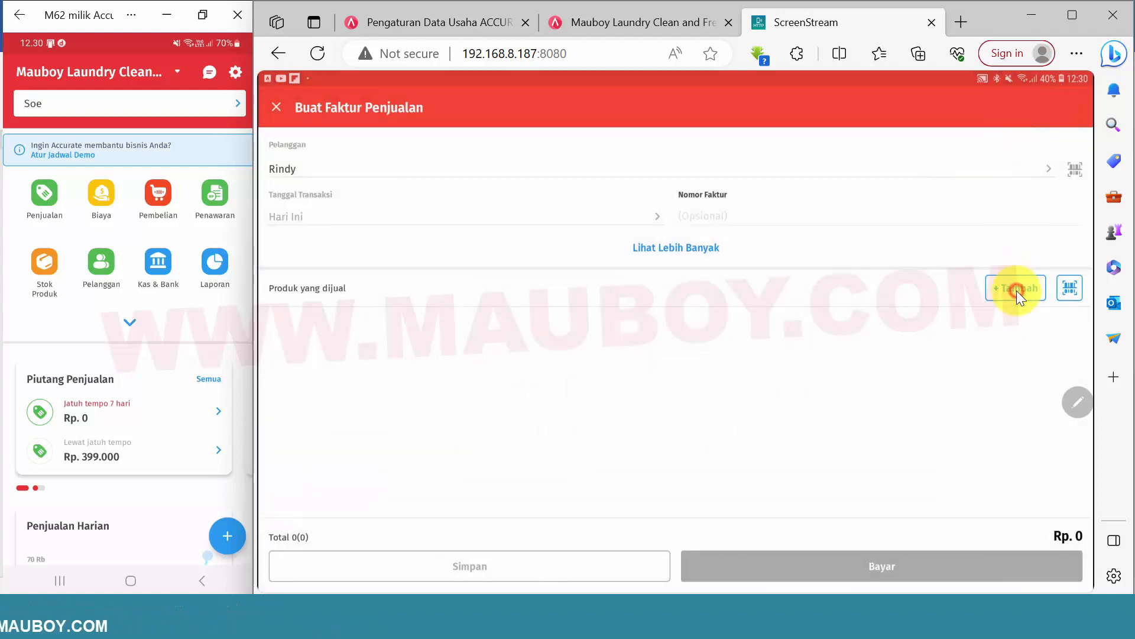
# Add one Dry Clean-Gorden from the Dry Clean product category to the sales invoice
pyautogui.click(1016, 290)
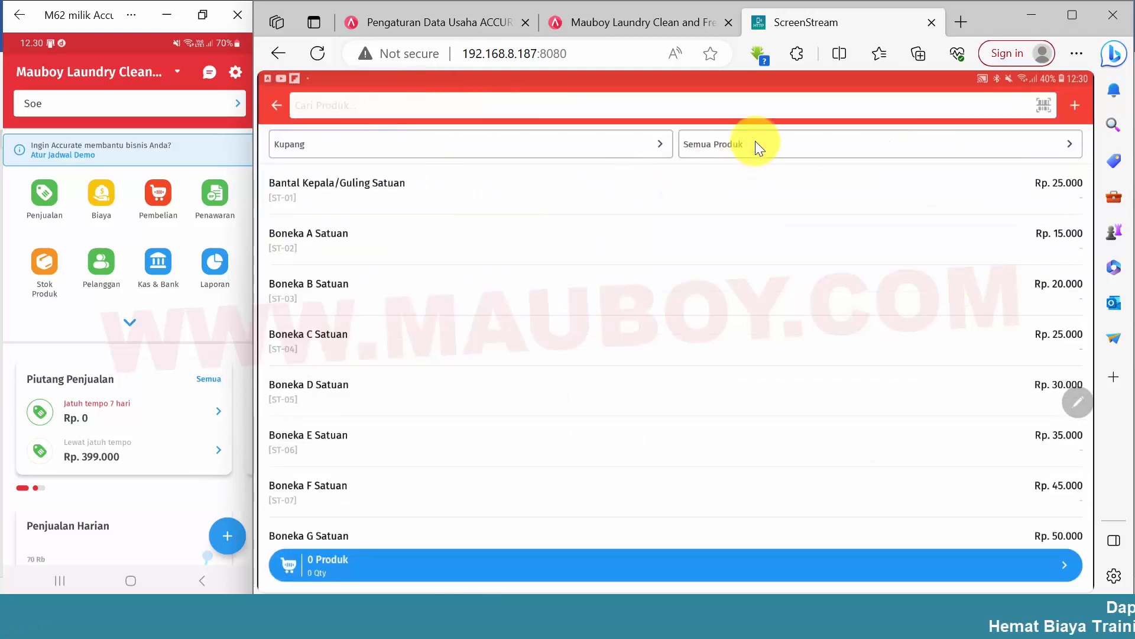
pyautogui.click(755, 142)
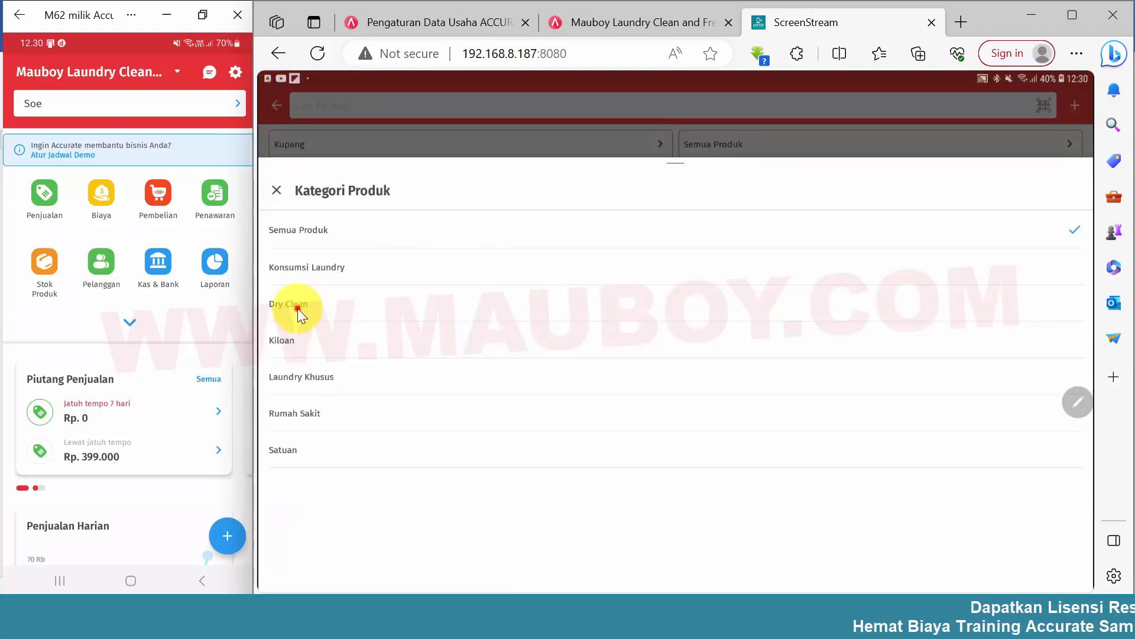
pyautogui.click(297, 307)
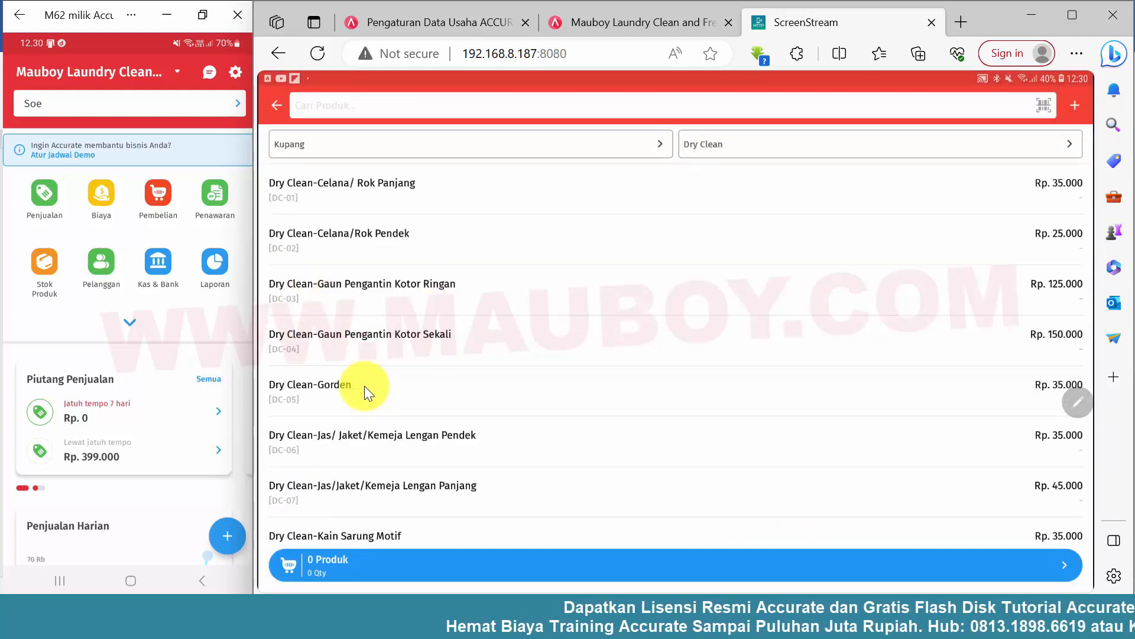
pyautogui.click(364, 385)
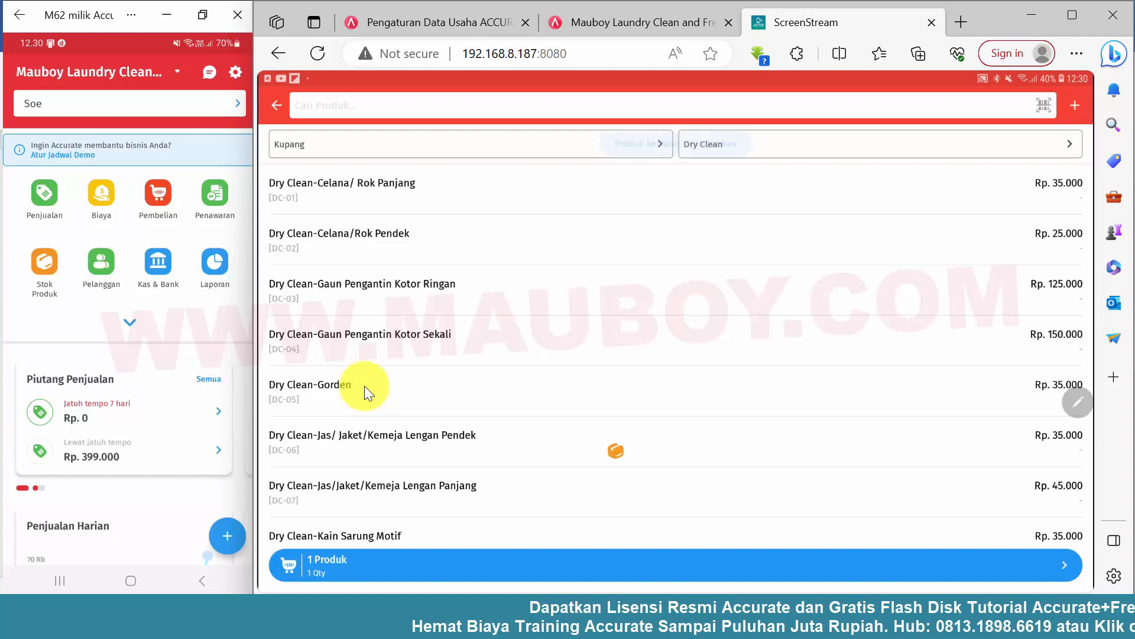
pyautogui.click(503, 564)
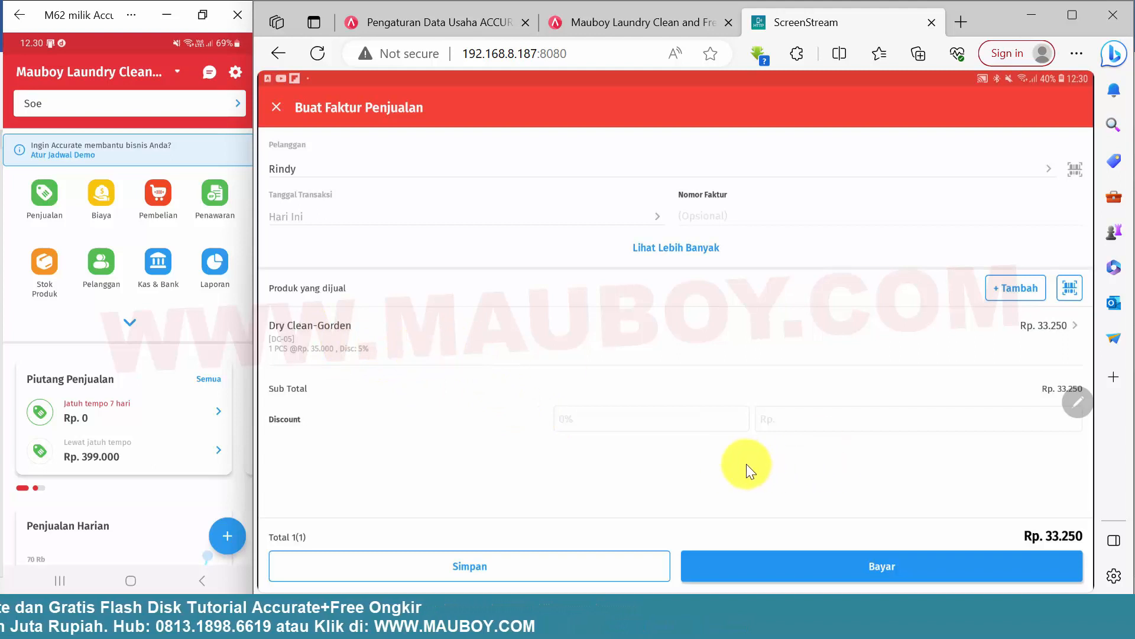
# Proceed to the invoice's payment and set the payment amount to Rp. 10.000
pyautogui.click(881, 566)
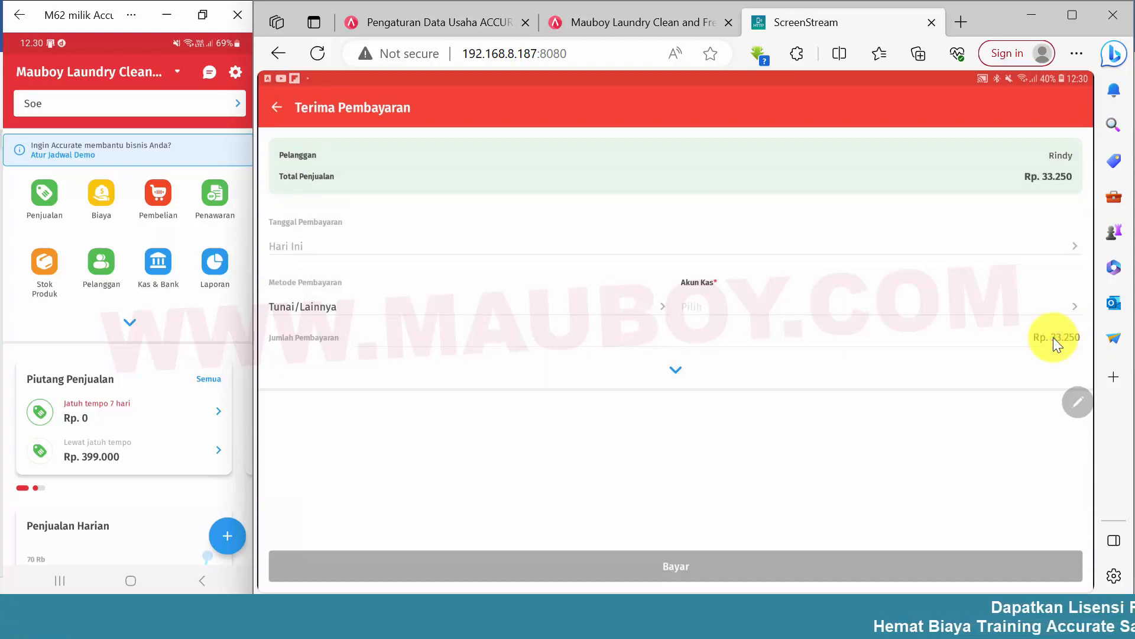
pyautogui.click(1053, 337)
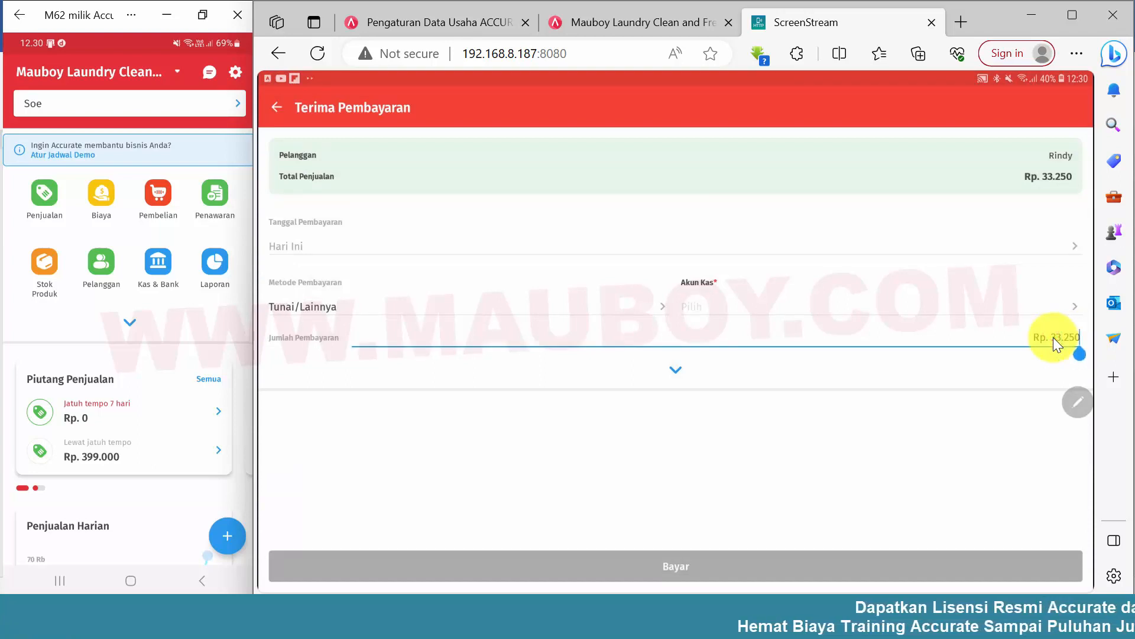
pyautogui.press('BackSpace')
pyautogui.press('BackSpace')
pyautogui.press('BackSpace')
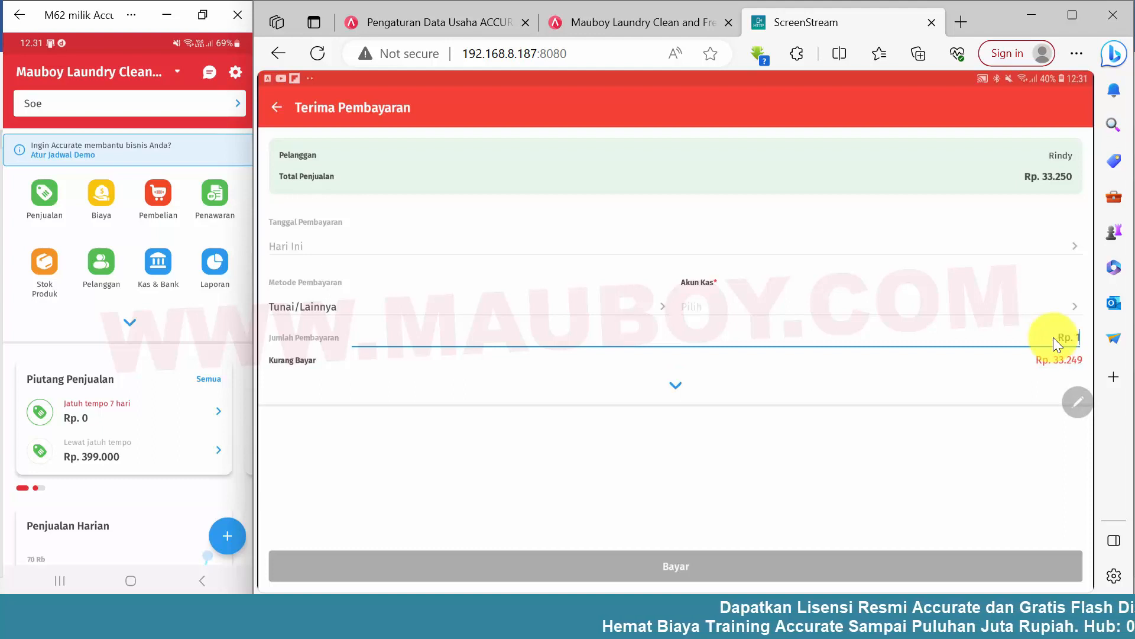
pyautogui.write('10.000')
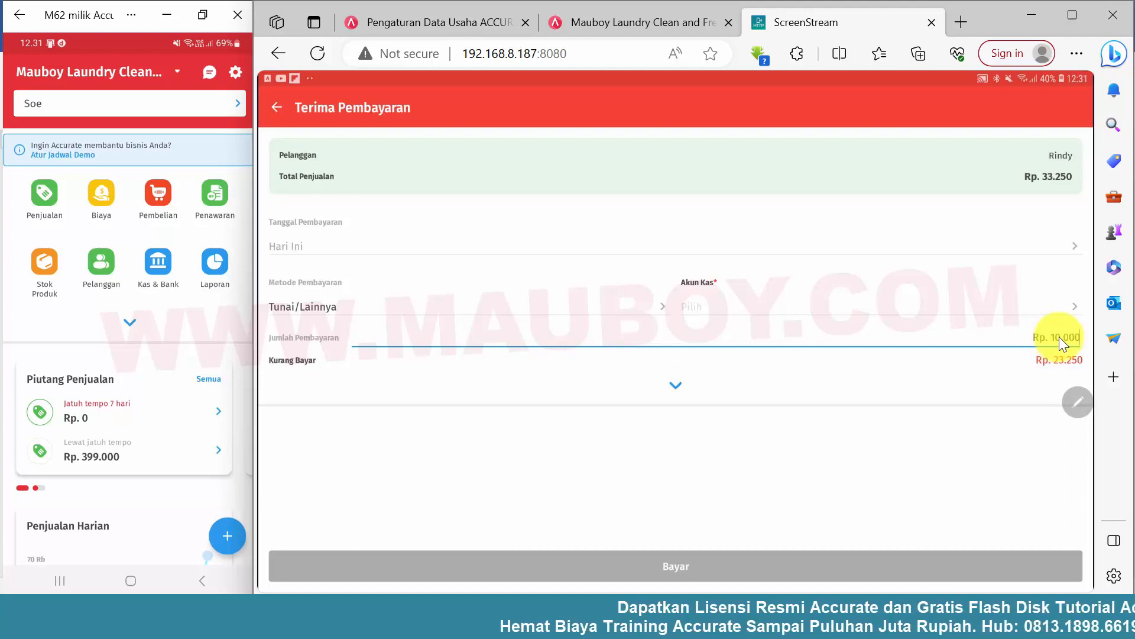
# Choose Kas Kasir Kupang as the cash account, submit the partial payment and finish the sale
pyautogui.click(1030, 310)
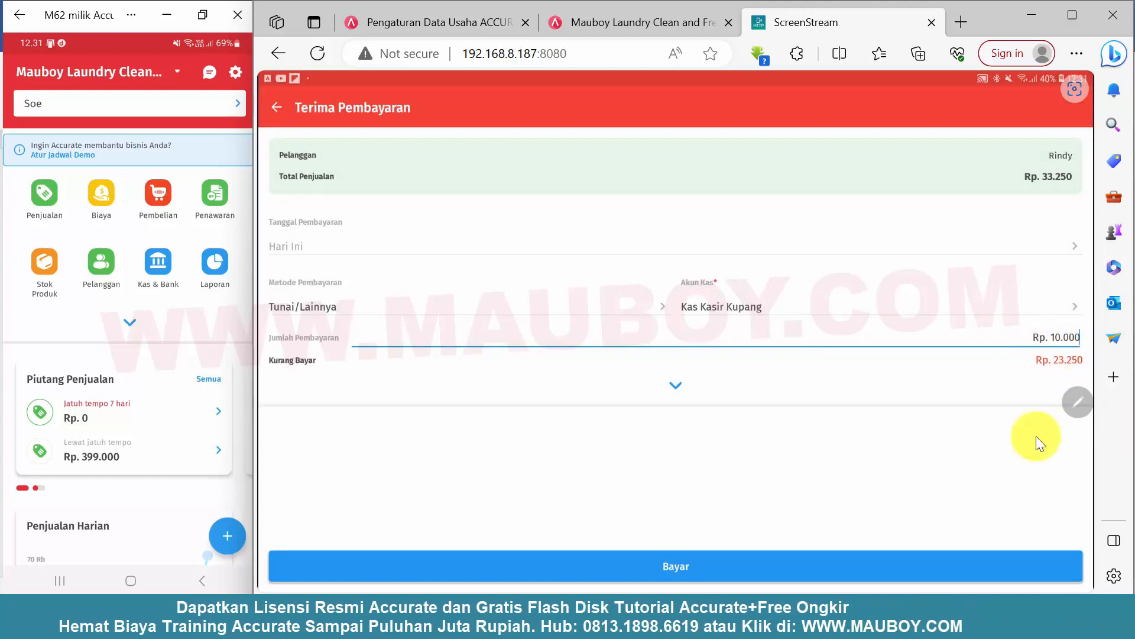
pyautogui.click(714, 571)
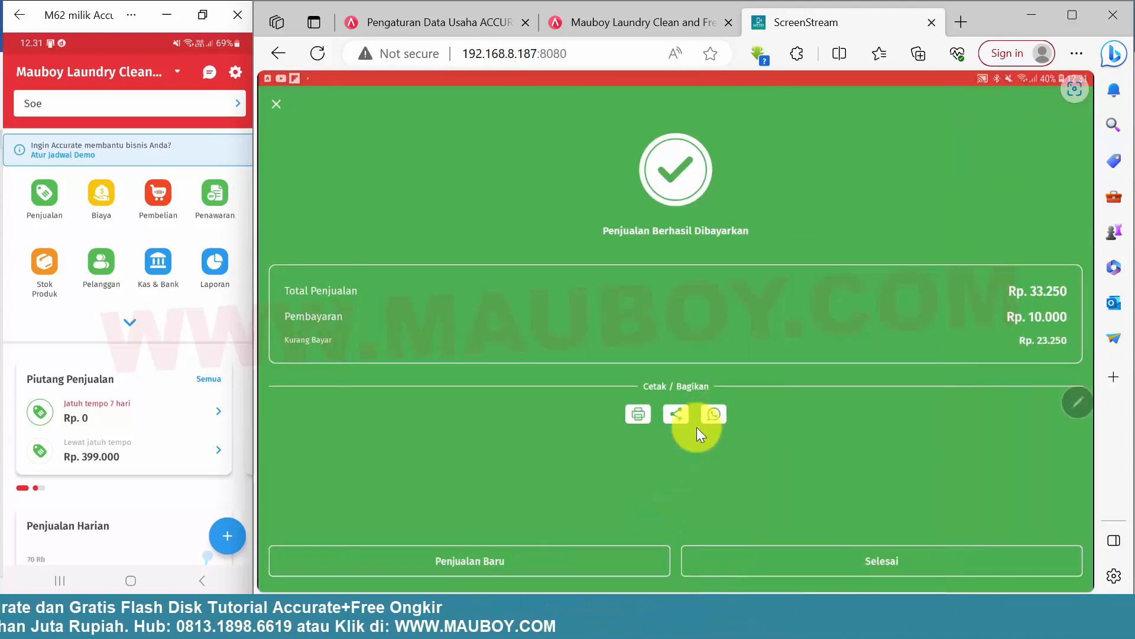
pyautogui.click(776, 556)
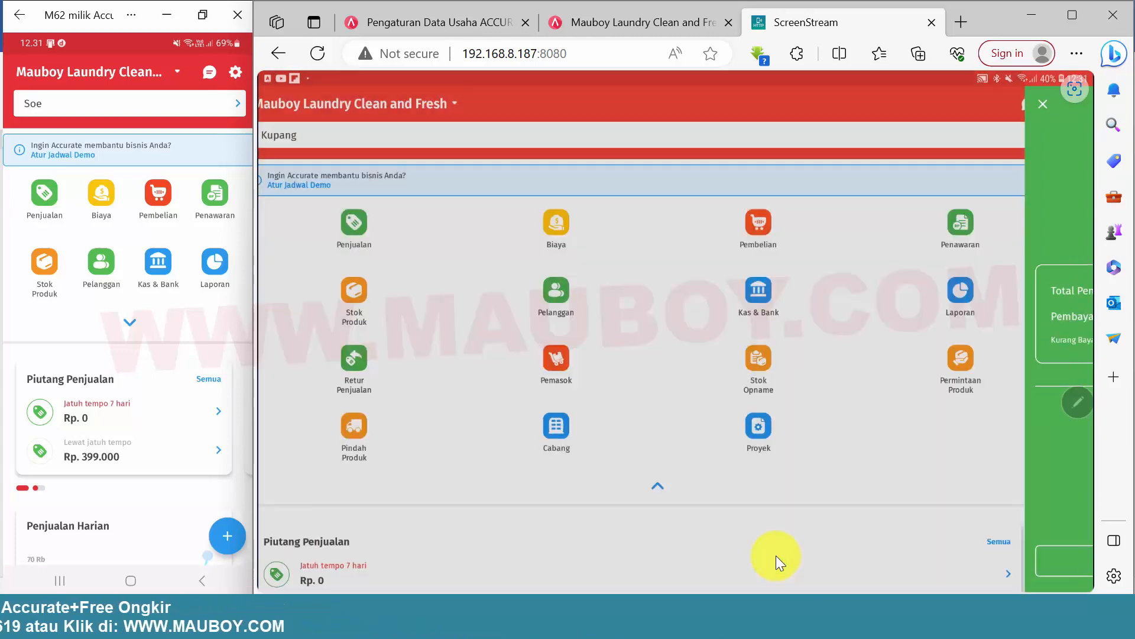
# Switch to Accurate Online and open the list of sales invoices (Faktur Penjualan)
pyautogui.click(649, 20)
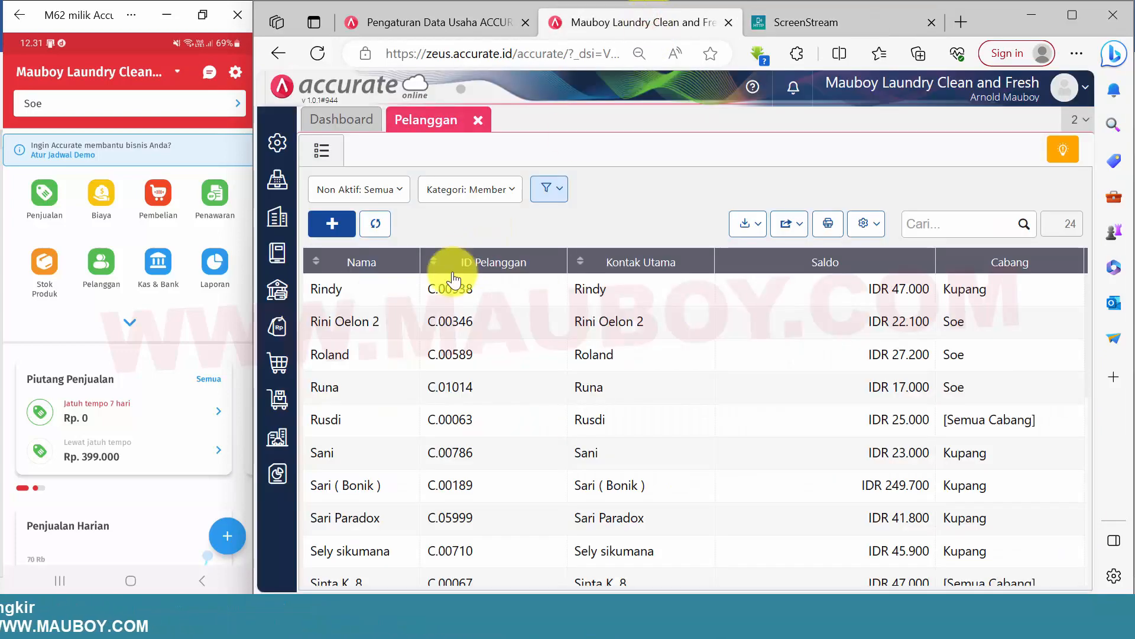
pyautogui.click(280, 327)
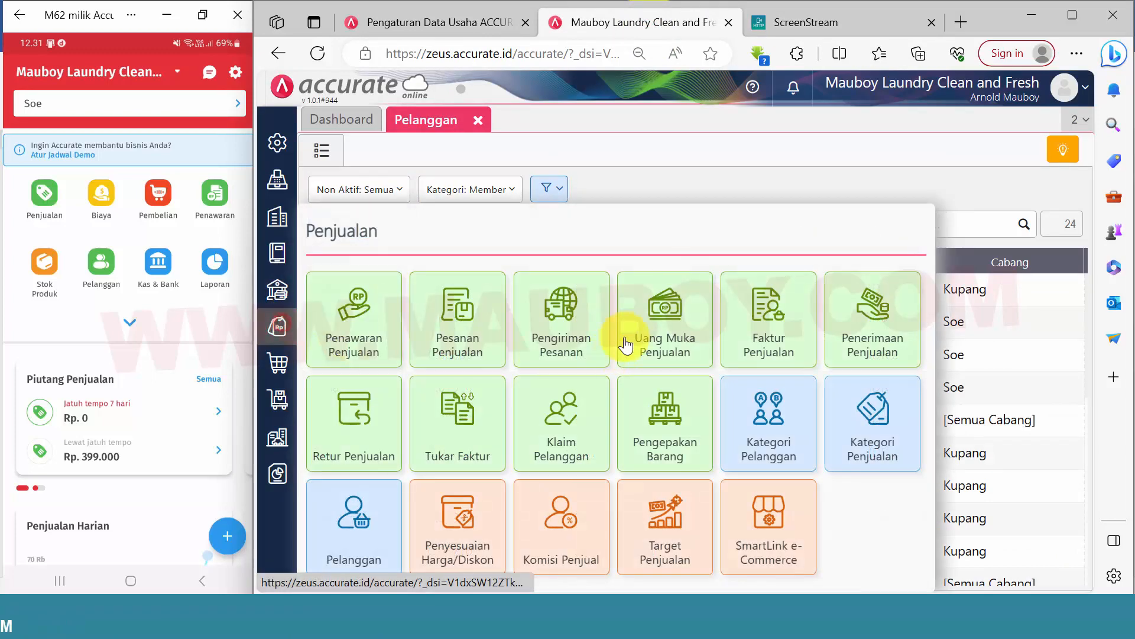
pyautogui.click(784, 330)
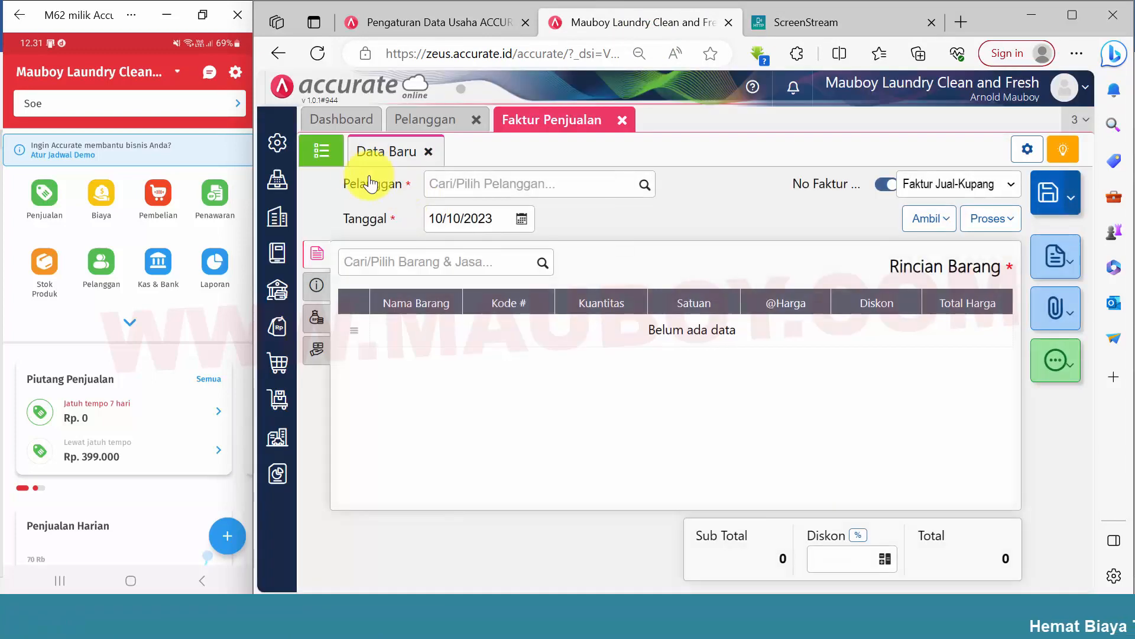
pyautogui.click(325, 157)
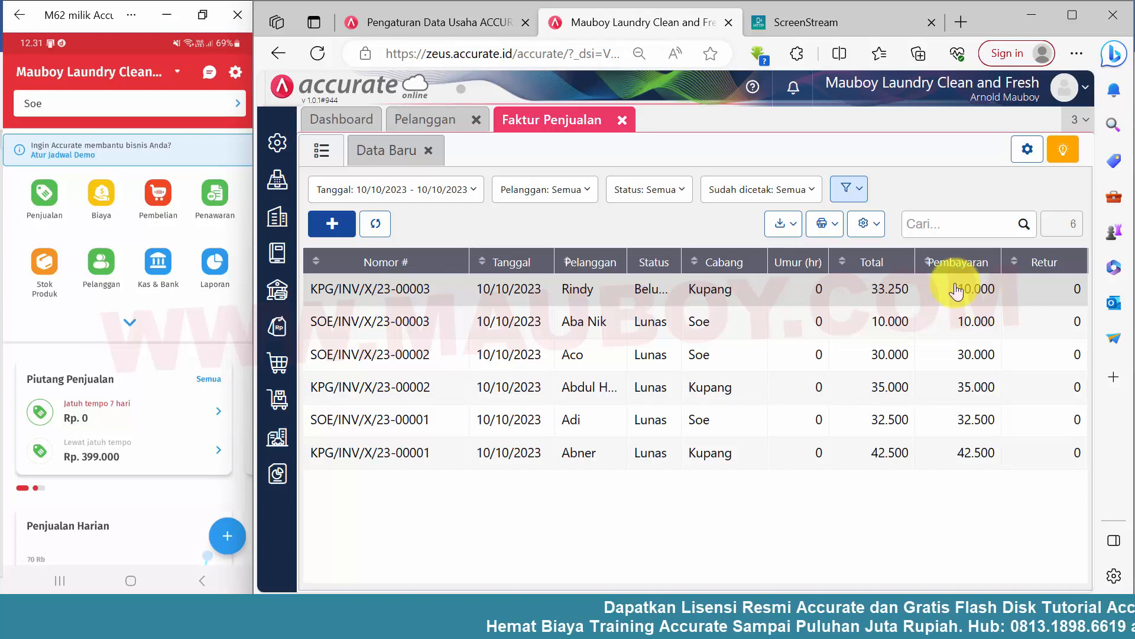
# Add the Piutang column to the sales invoice list and close the column selection
pyautogui.click(868, 224)
pyautogui.scroll(-5, 798, 355)
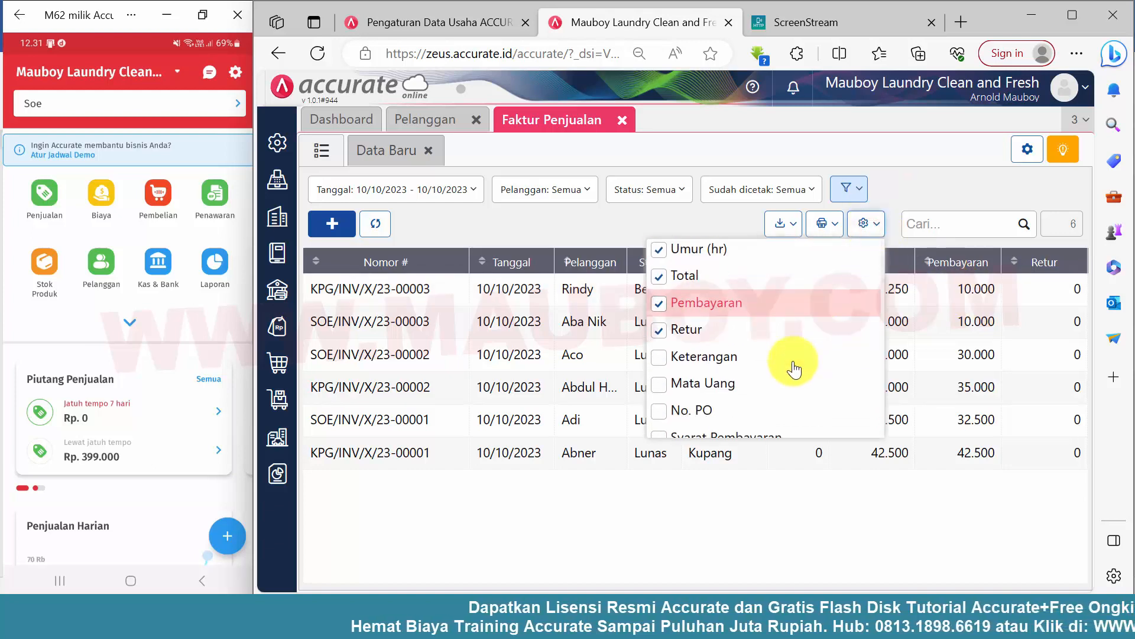
pyautogui.scroll(-8, 793, 370)
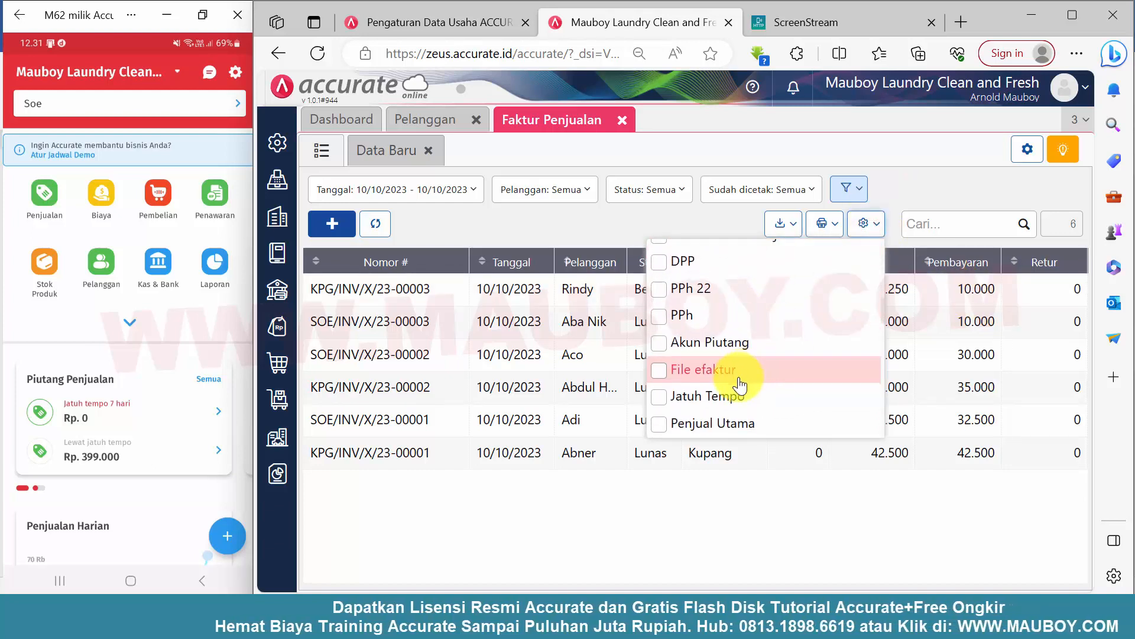
pyautogui.scroll(-10, 740, 385)
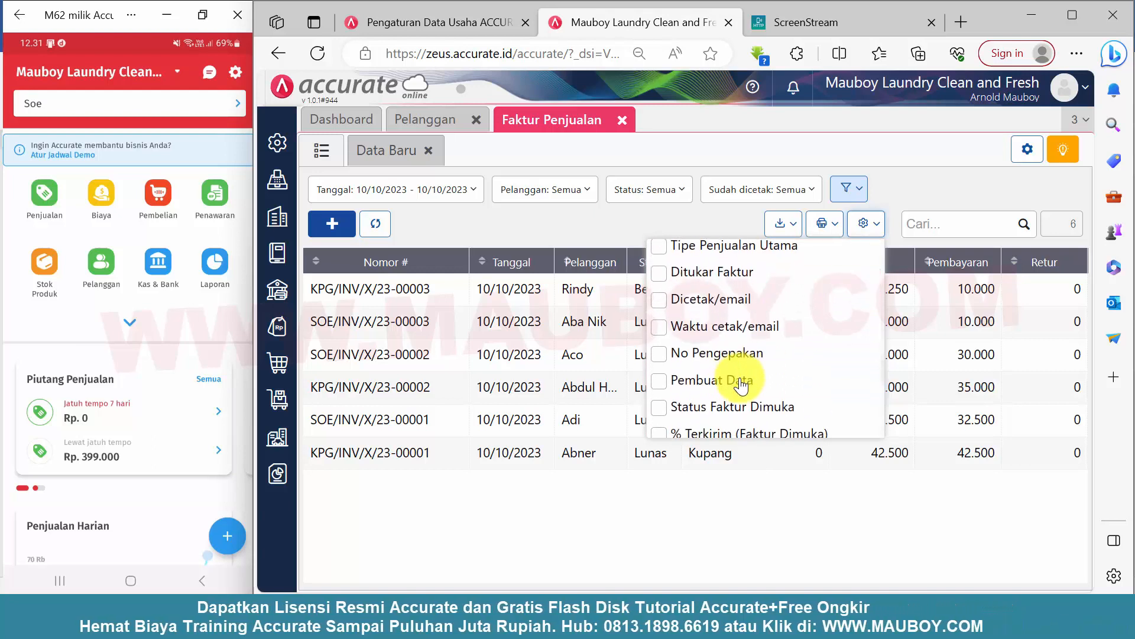
pyautogui.scroll(-5, 740, 386)
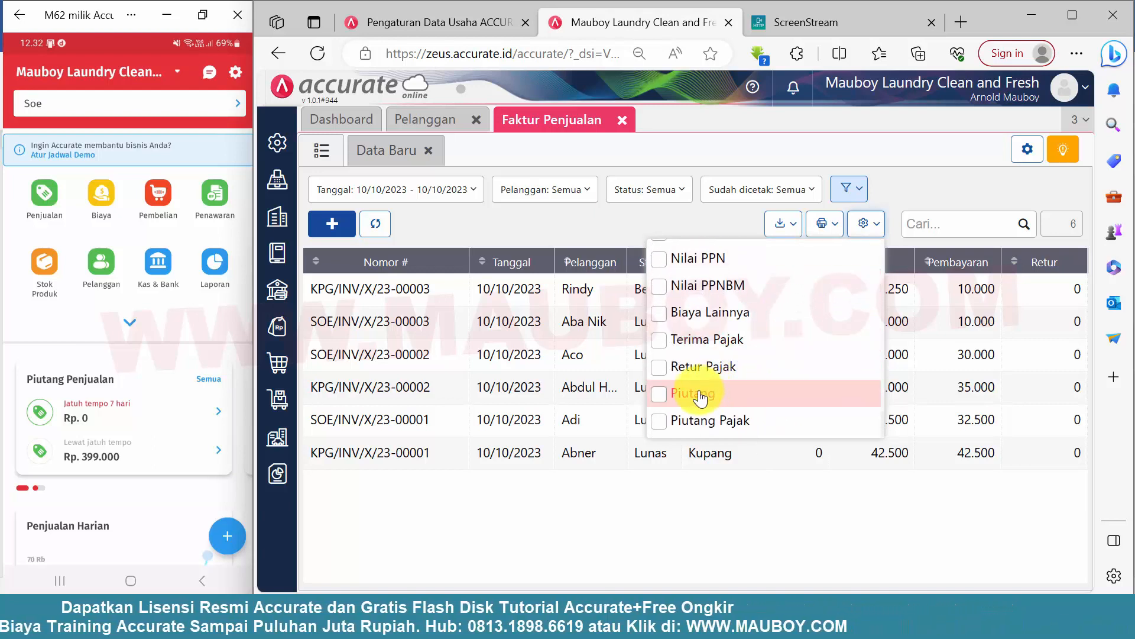
pyautogui.click(697, 394)
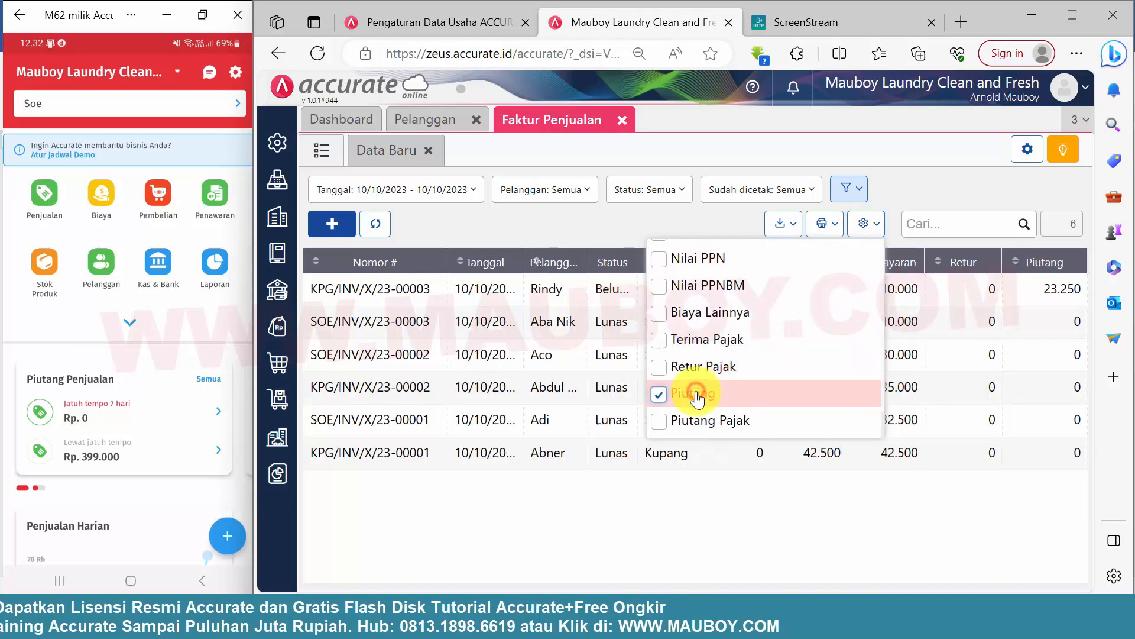
pyautogui.click(965, 189)
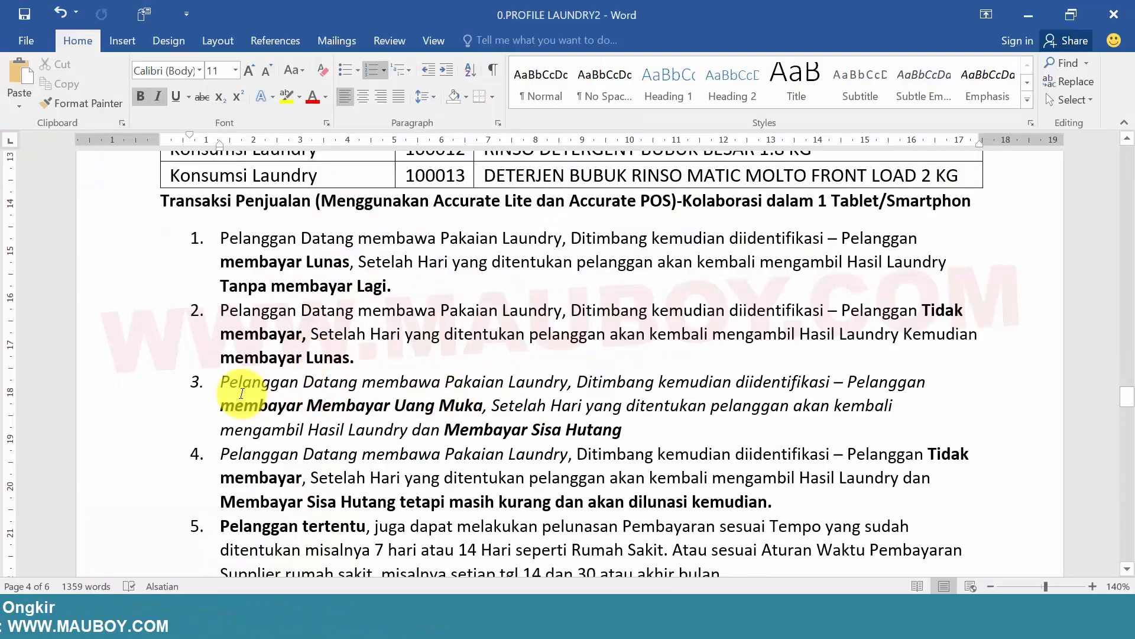
# Examine the third sales scenario in the Word laundry profile, covering the down payment and settlement of the remaining debt at pickup
pyautogui.moveTo(496, 393); pyautogui.dragTo(712, 423)
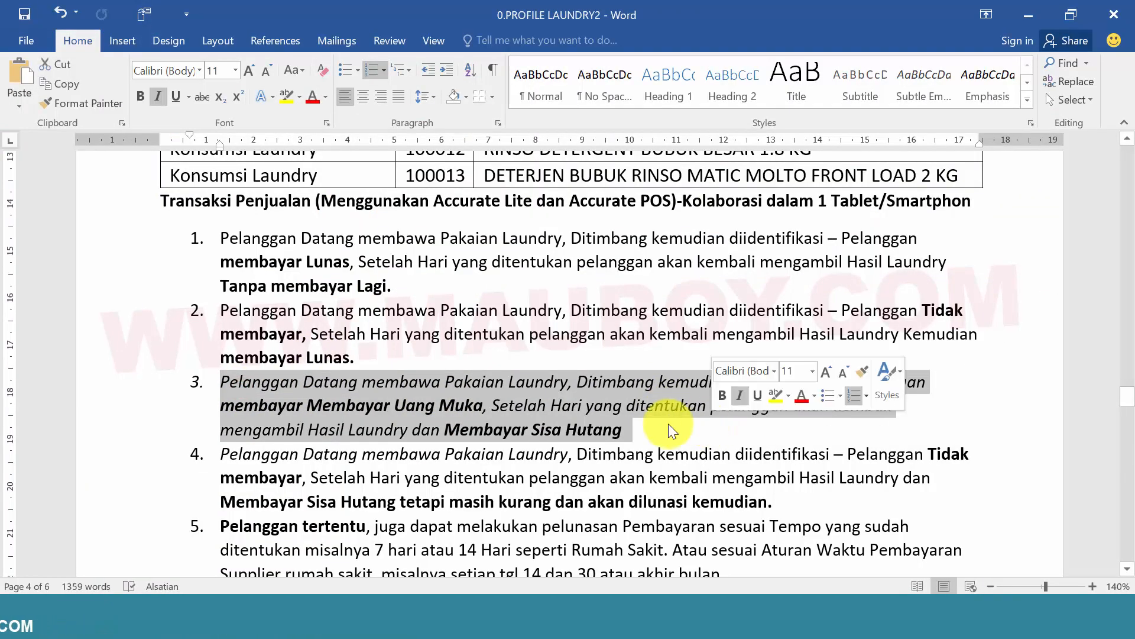
pyautogui.click(470, 427)
pyautogui.moveTo(287, 428); pyautogui.dragTo(535, 435)
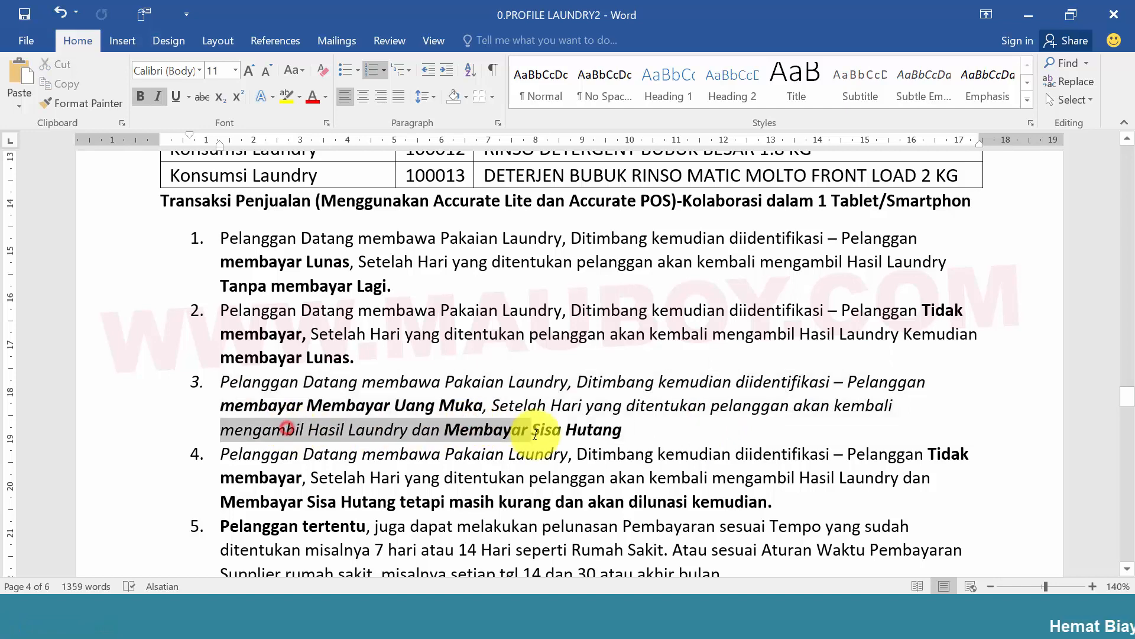
pyautogui.click(598, 450)
# Switch to the tablet's Accurate Lite and open the down-payment customer's receivables from the Semua Piutang list in Penjualan
pyautogui.click(647, 605)
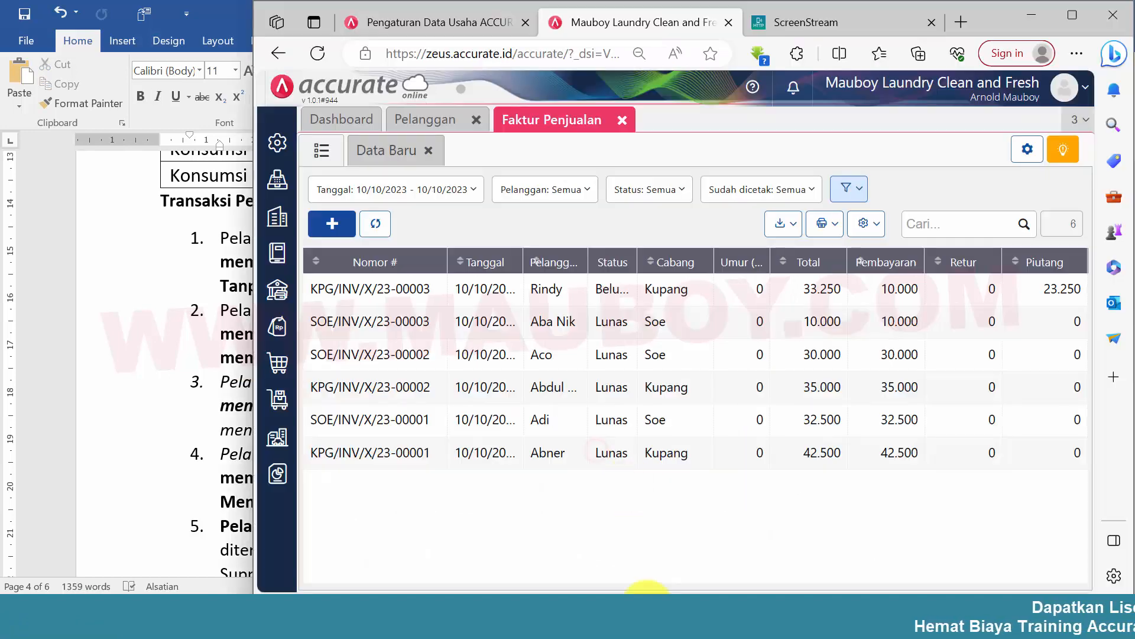
pyautogui.click(778, 24)
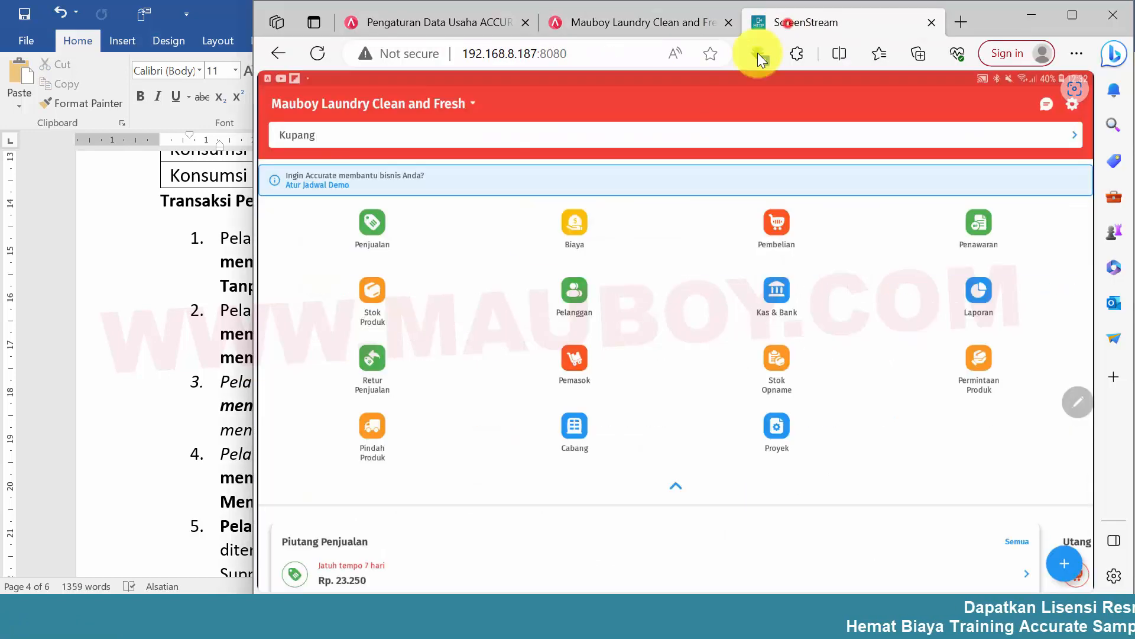
pyautogui.click(369, 228)
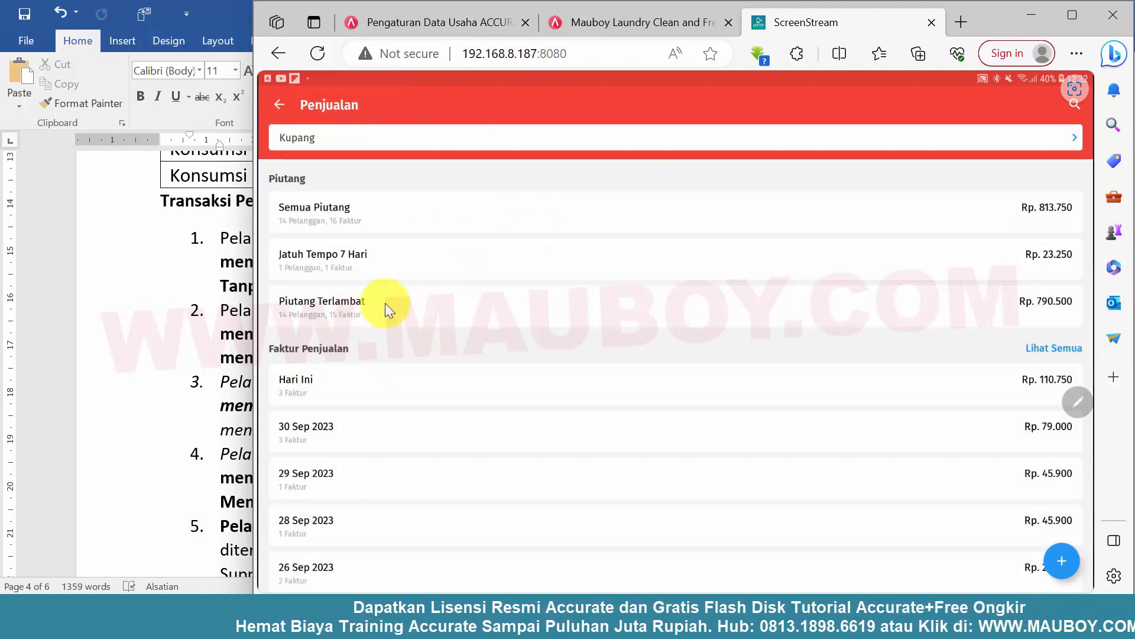
pyautogui.click(388, 213)
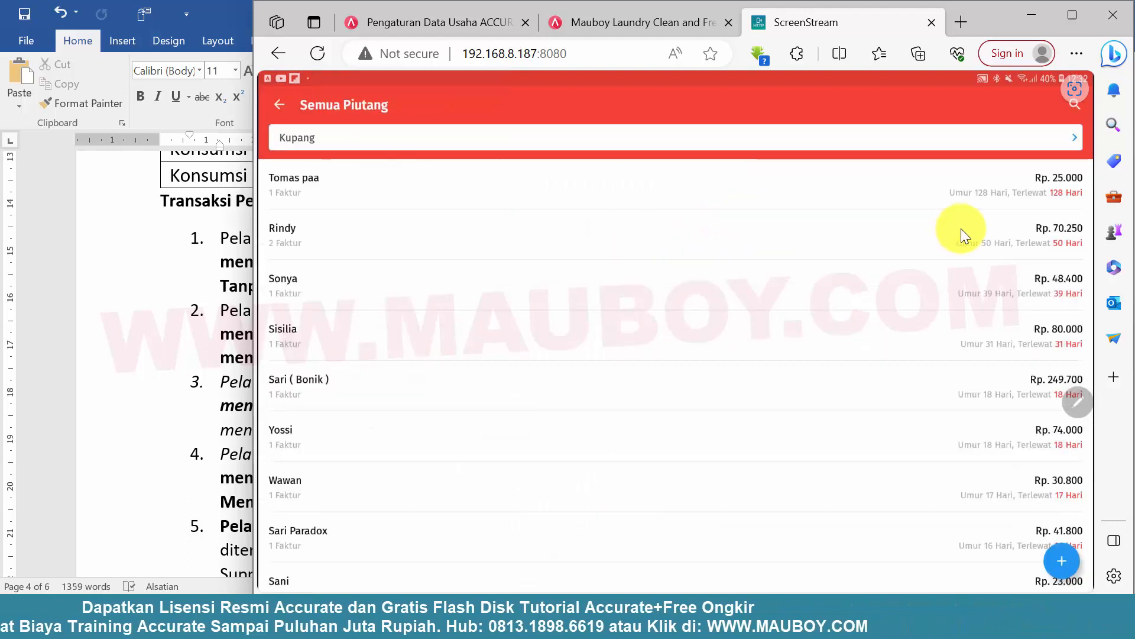
pyautogui.click(343, 232)
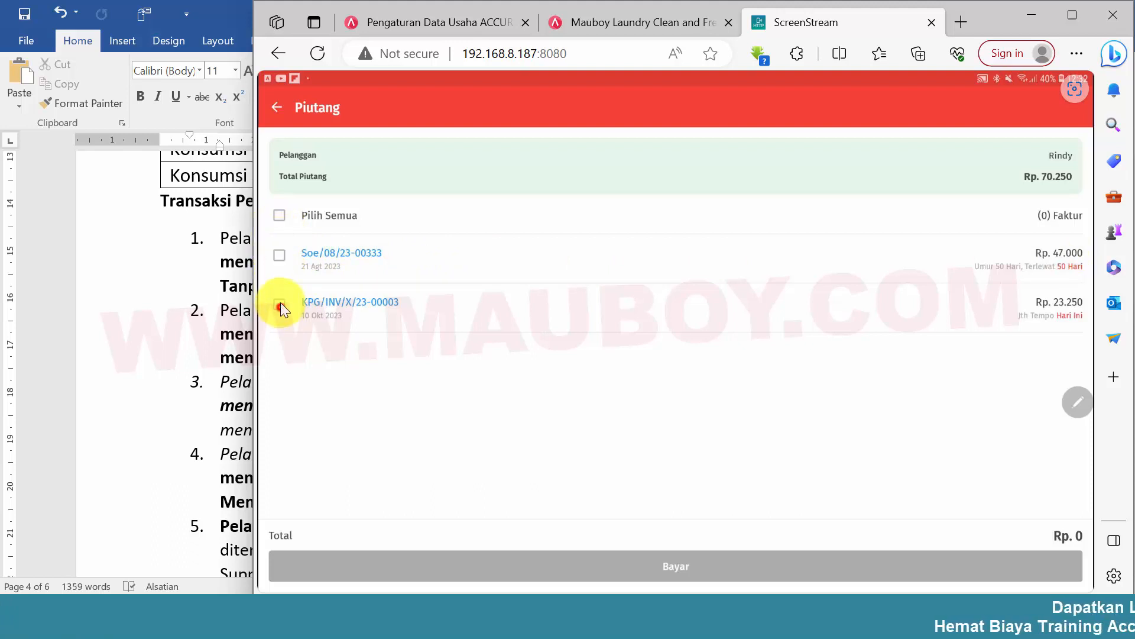
# Pay all of the customer's outstanding invoices together with a payment amount of Rp. 100.000 and finish the transaction
pyautogui.click(278, 219)
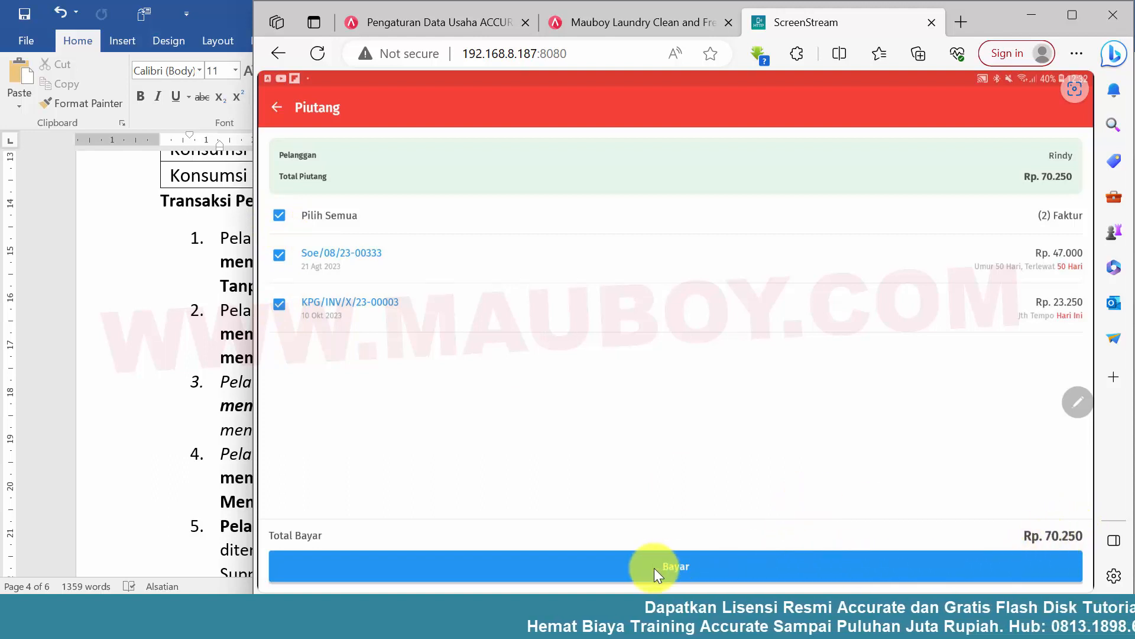
pyautogui.click(707, 573)
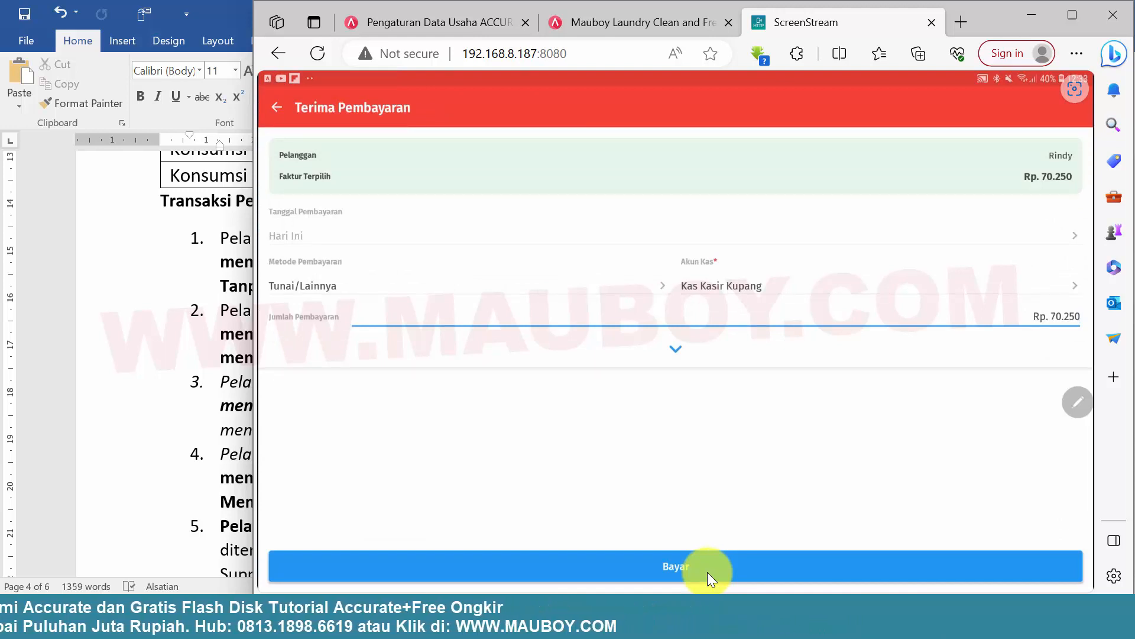
pyautogui.press('BackSpace')
pyautogui.press('BackSpace')
pyautogui.press('BackSpace')
pyautogui.press('BackSpace')
pyautogui.press('BackSpace')
pyautogui.write('10')
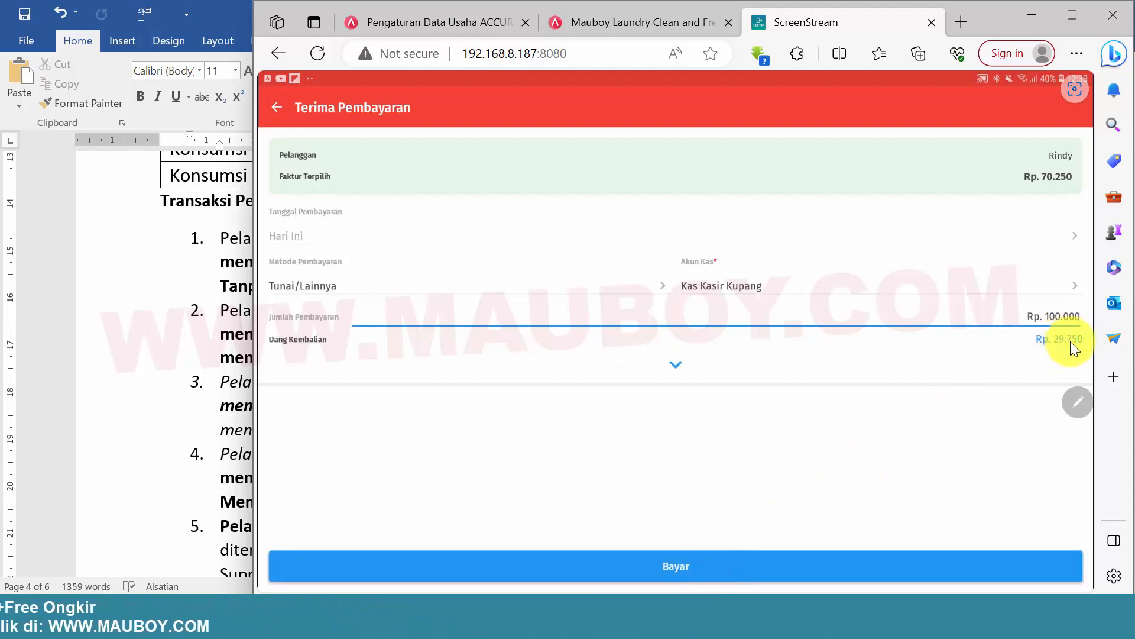
pyautogui.click(645, 569)
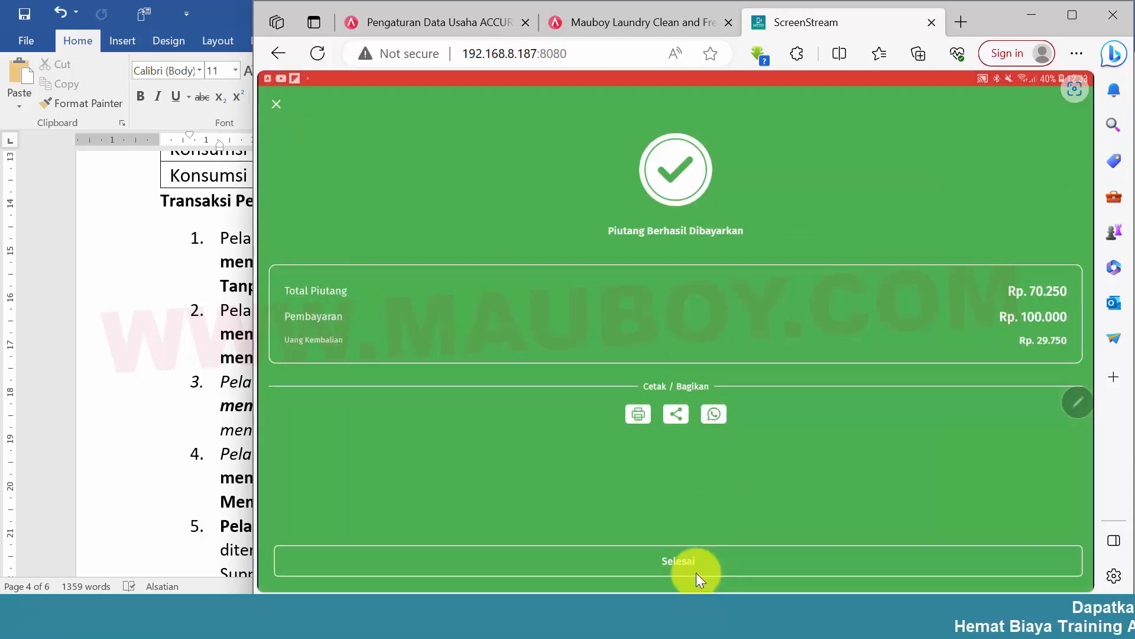
pyautogui.click(725, 559)
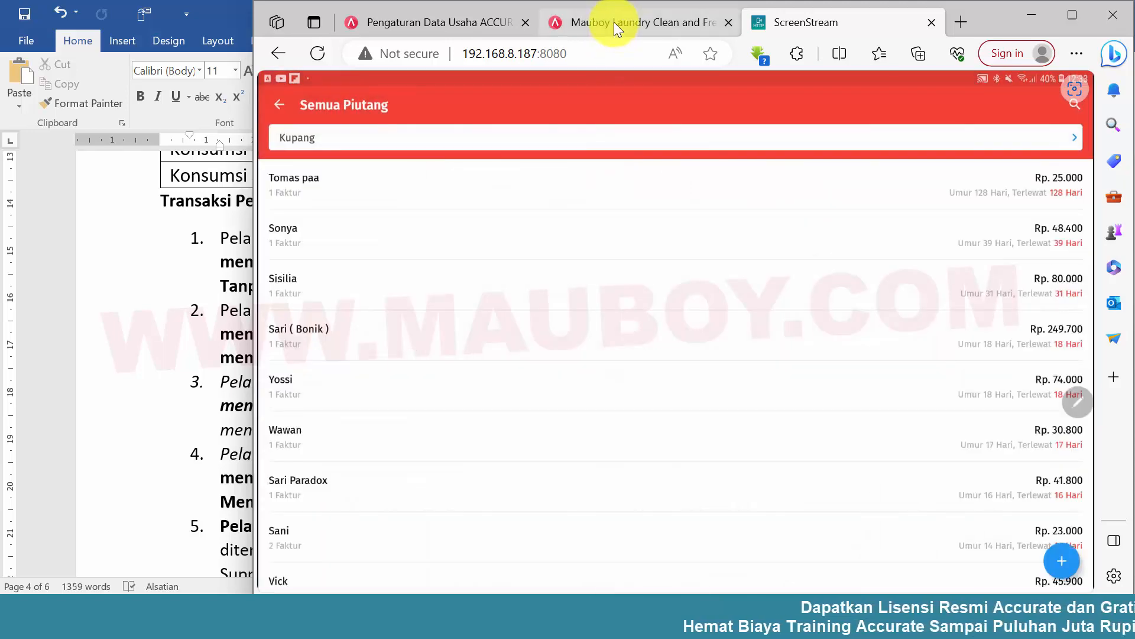
# Switch to Accurate Online, refresh the sales invoice list and open the list of sales receipts (Penerimaan Penjualan)
pyautogui.click(614, 22)
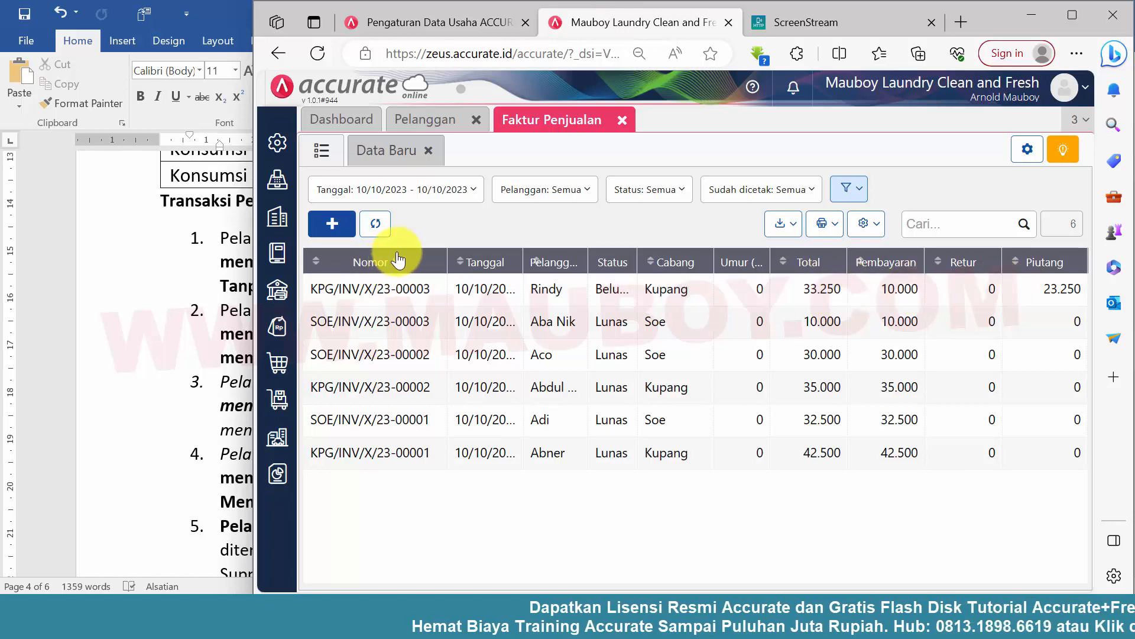
pyautogui.click(375, 228)
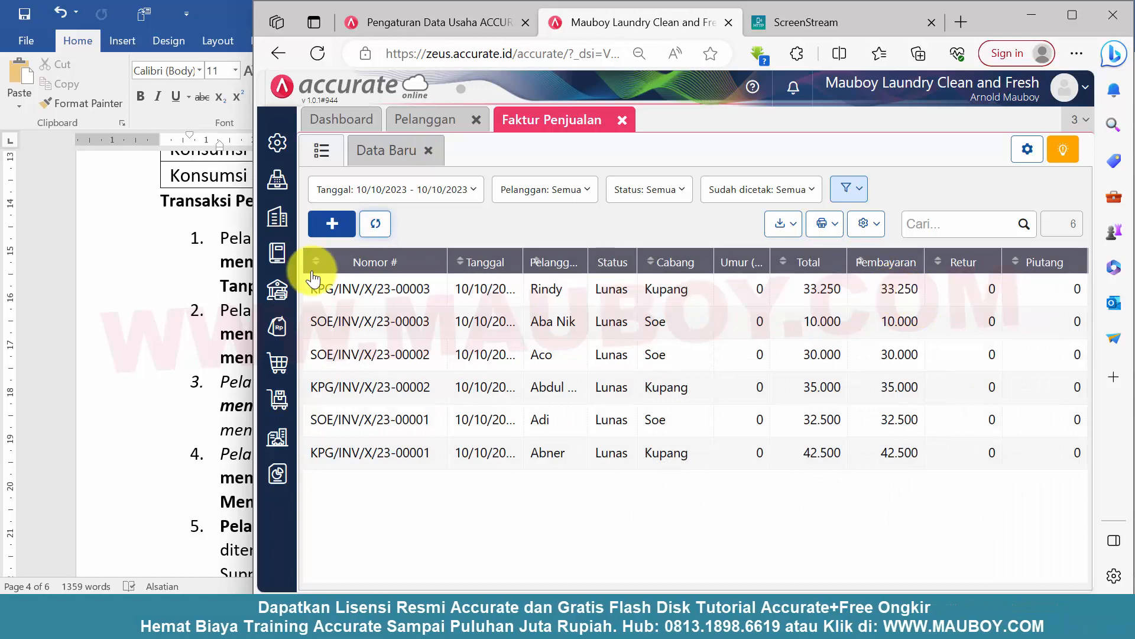
pyautogui.click(278, 362)
pyautogui.click(862, 339)
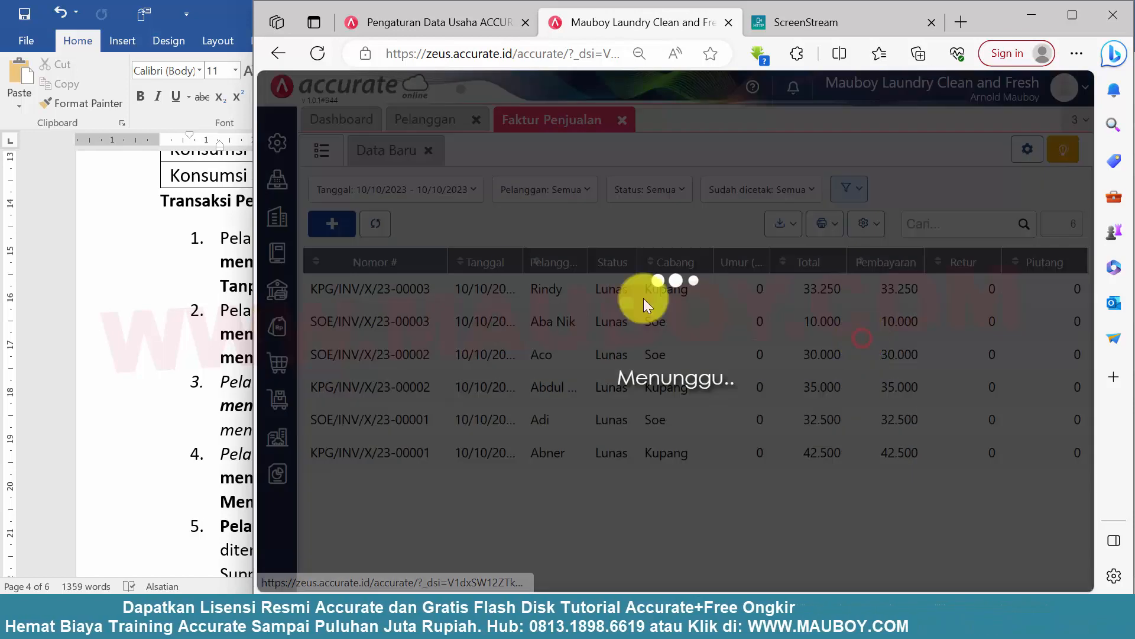
pyautogui.click(321, 151)
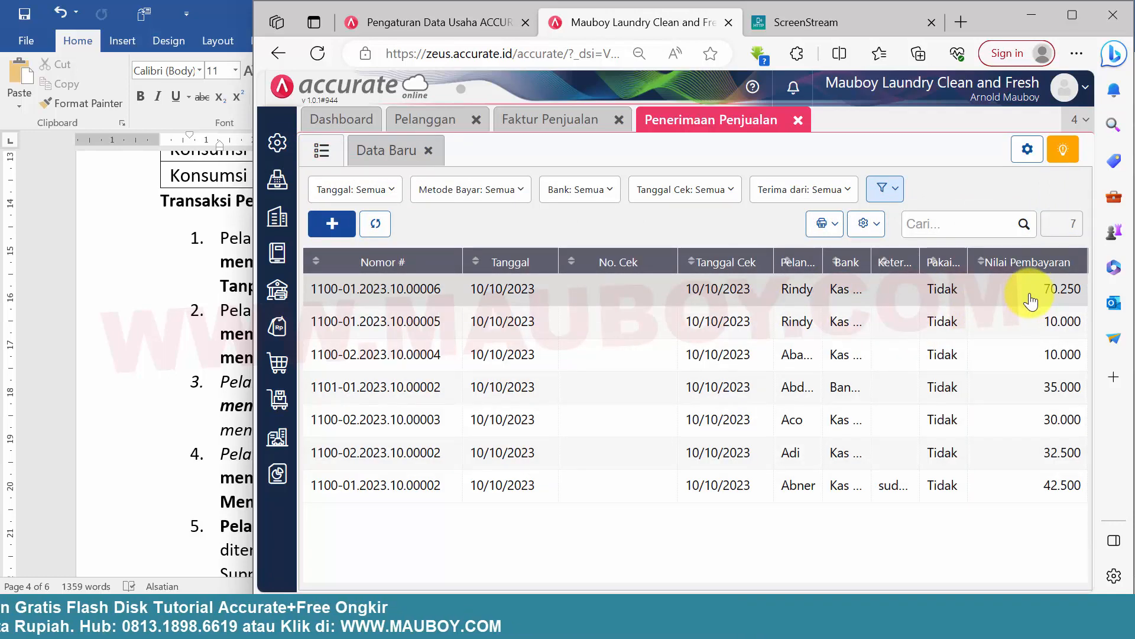
# Examine the customer's newest sales receipt, then close it along with the Penerimaan Penjualan and Faktur Penjualan pages
pyautogui.click(861, 293)
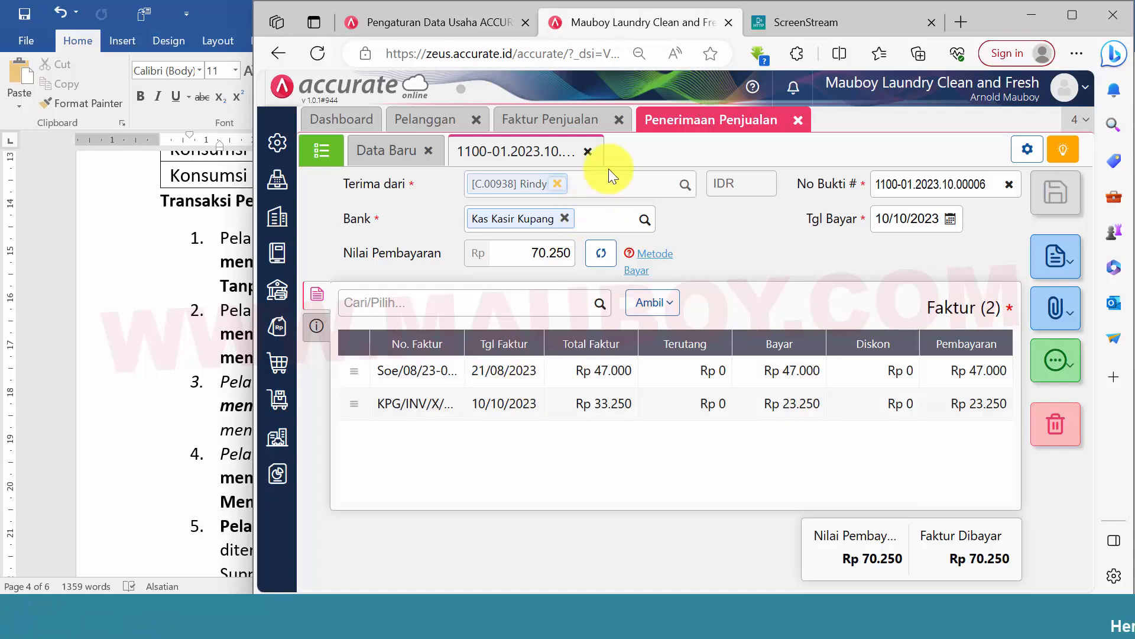
pyautogui.click(588, 151)
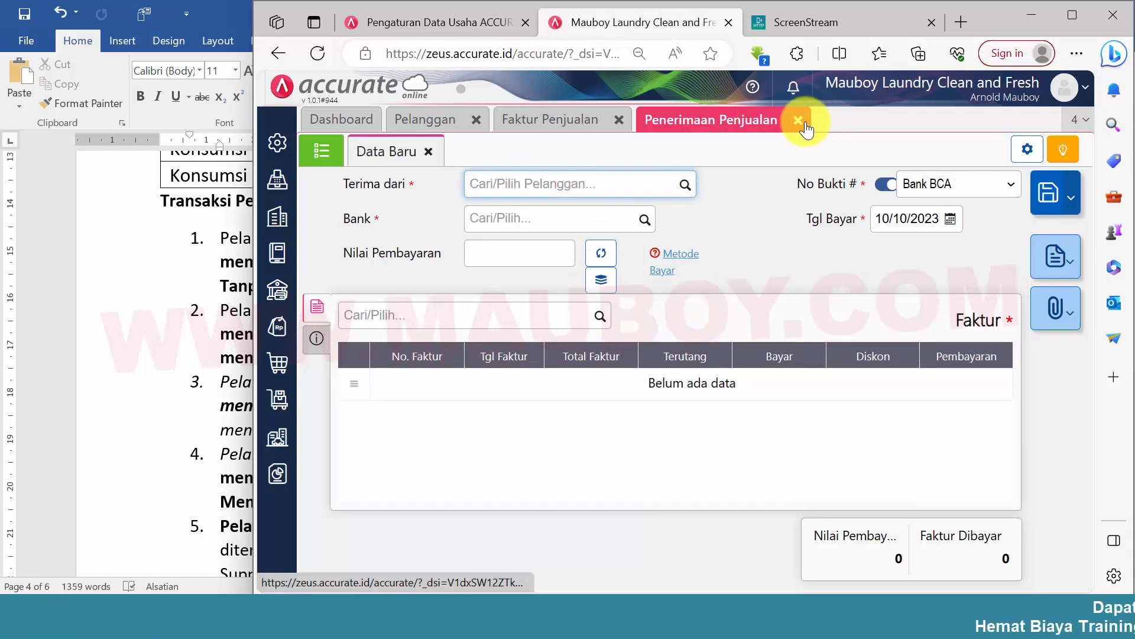
pyautogui.click(798, 120)
pyautogui.click(623, 121)
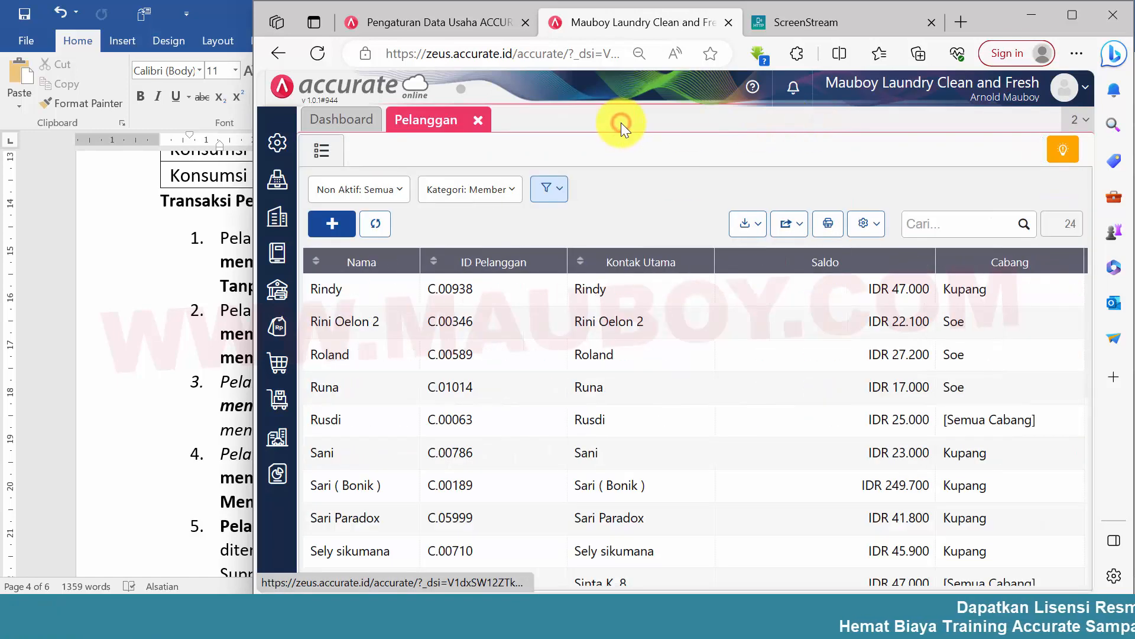
# Switch to Accurate Lite on the phone, start a new sales invoice and select another member customer by searching for the name
pyautogui.hotkey('alt', 'Tab')
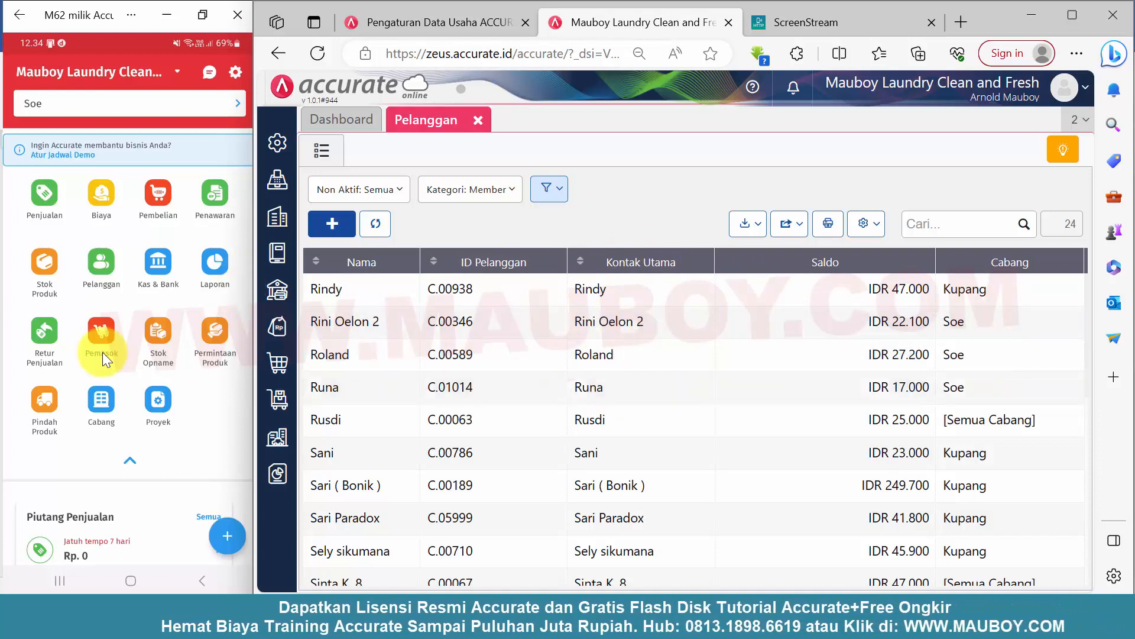
pyautogui.click(224, 535)
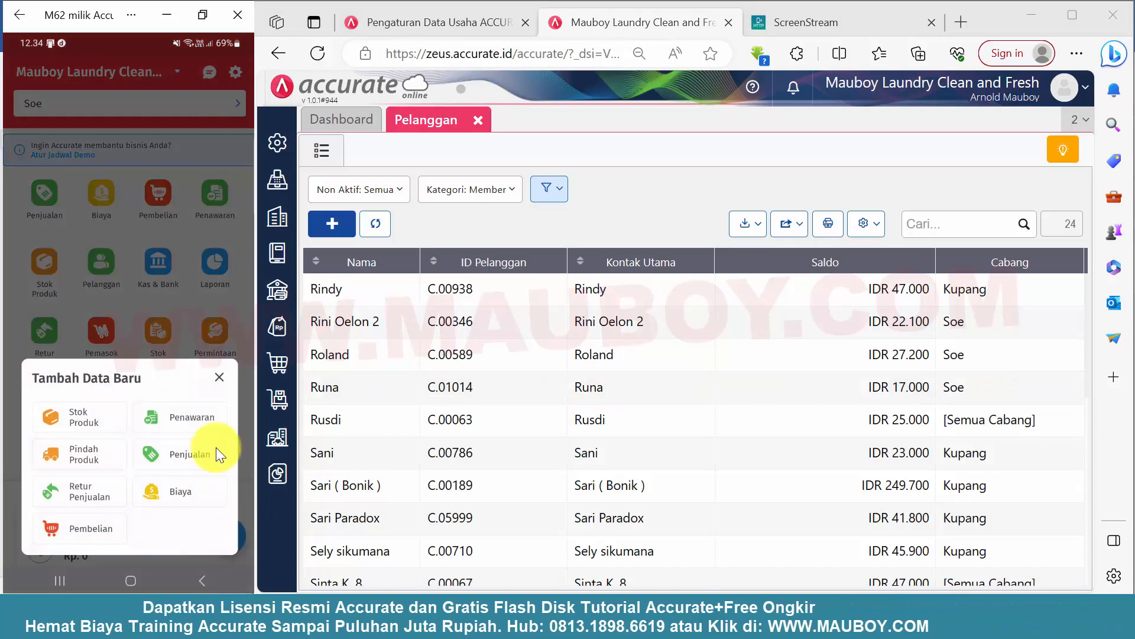
pyautogui.click(178, 456)
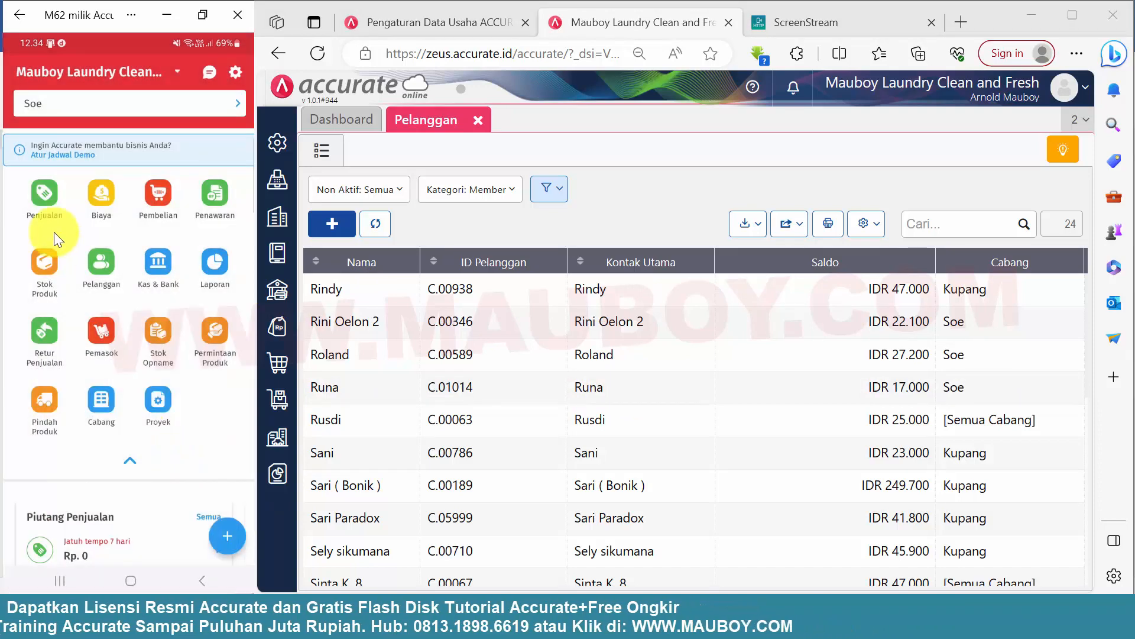
pyautogui.click(51, 197)
pyautogui.click(102, 139)
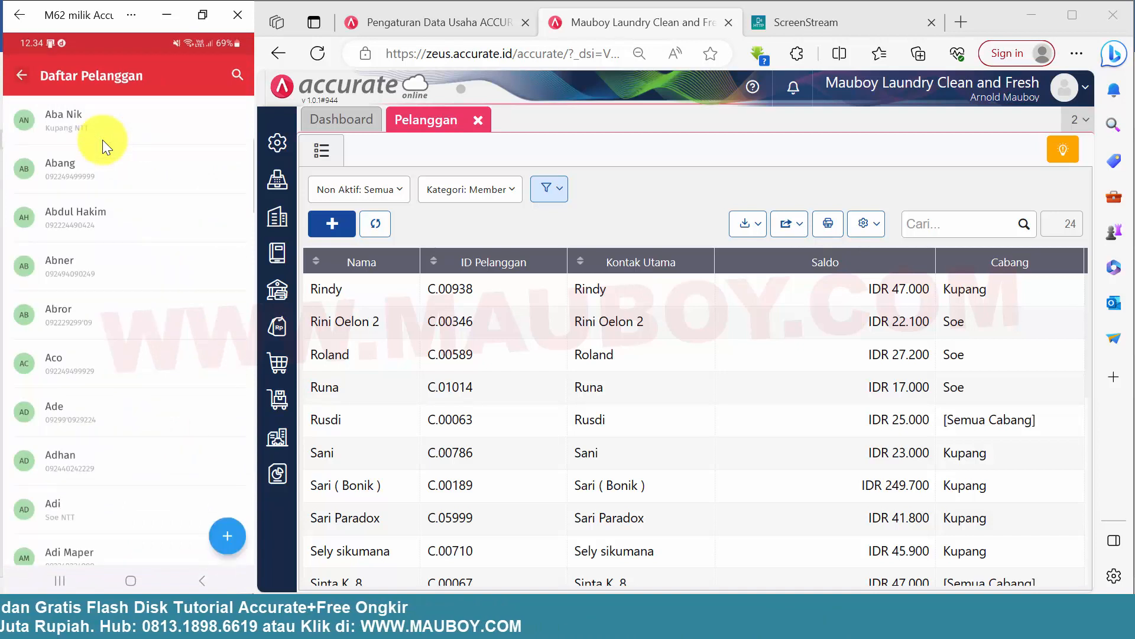
pyautogui.click(228, 66)
pyautogui.write('runa')
pyautogui.click(55, 194)
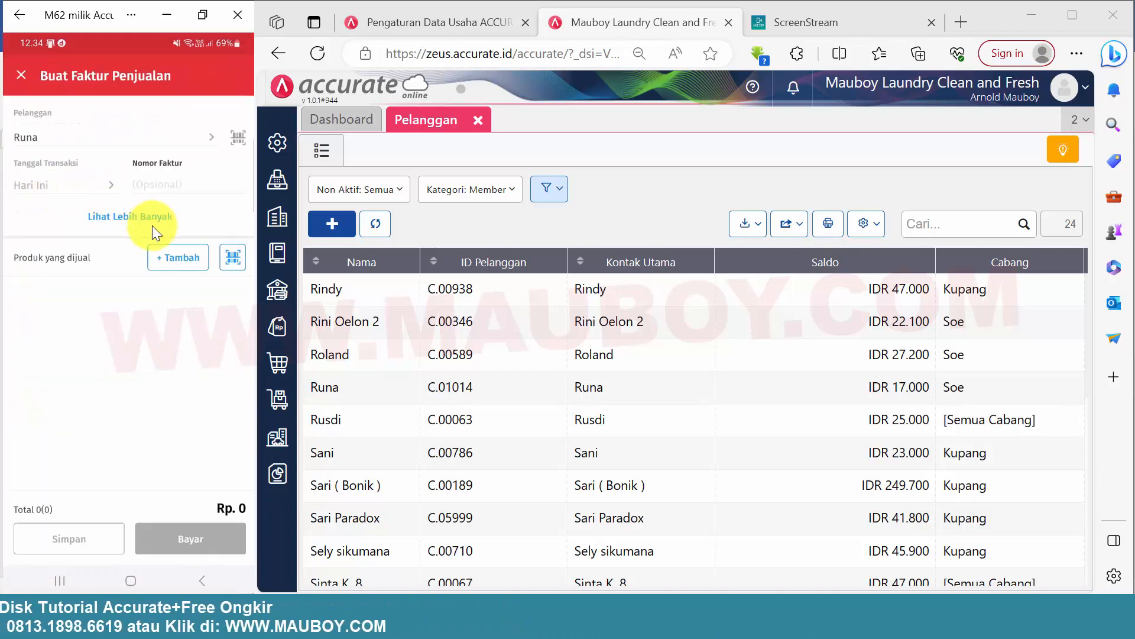
# Add one Dry Clean-Gorden from the Dry Clean category to the new customer's sales invoice
pyautogui.click(179, 260)
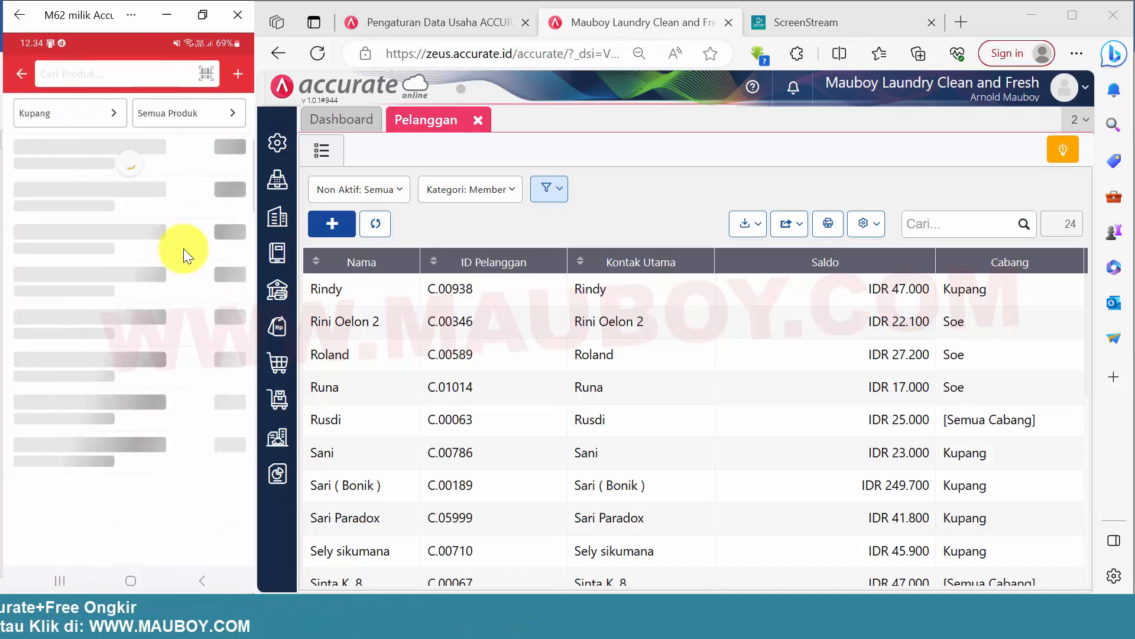
pyautogui.click(182, 111)
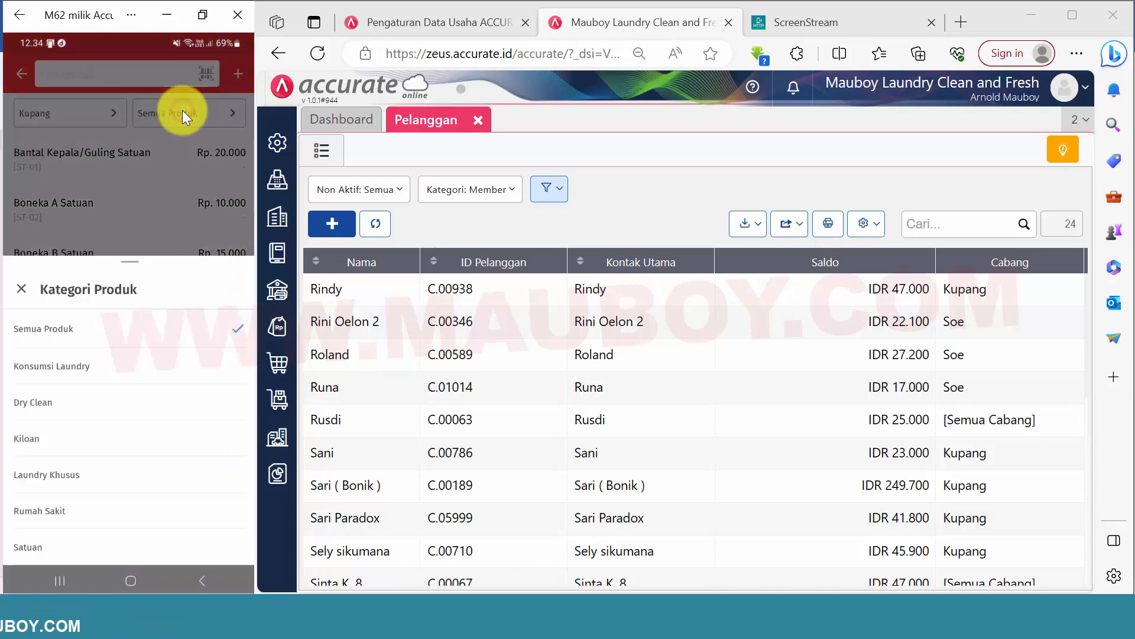
pyautogui.click(41, 401)
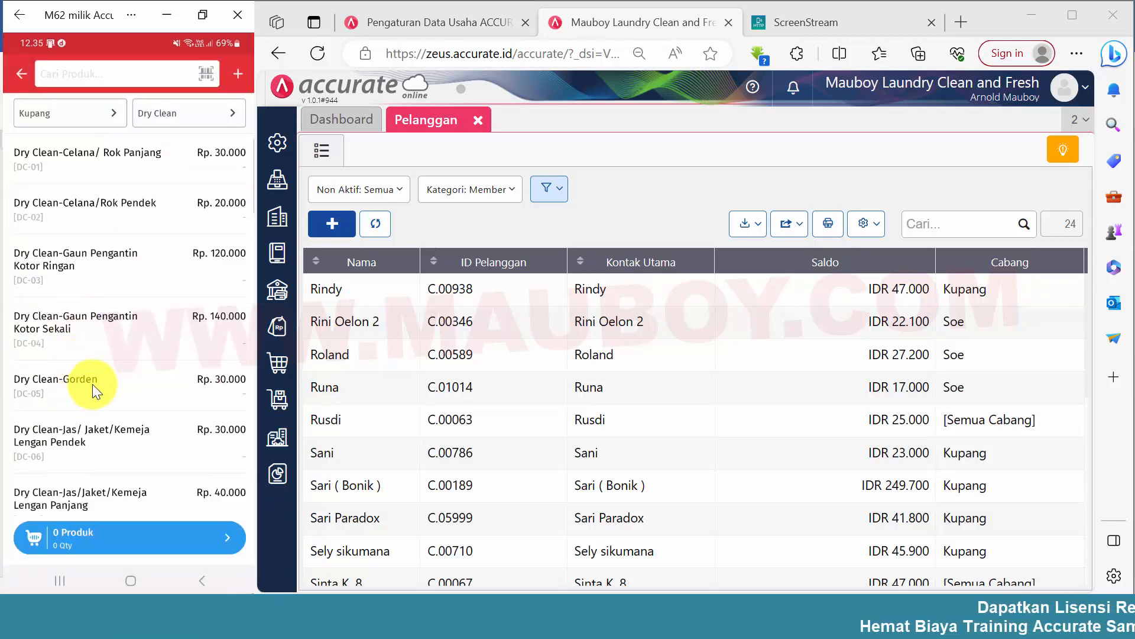
pyautogui.click(92, 385)
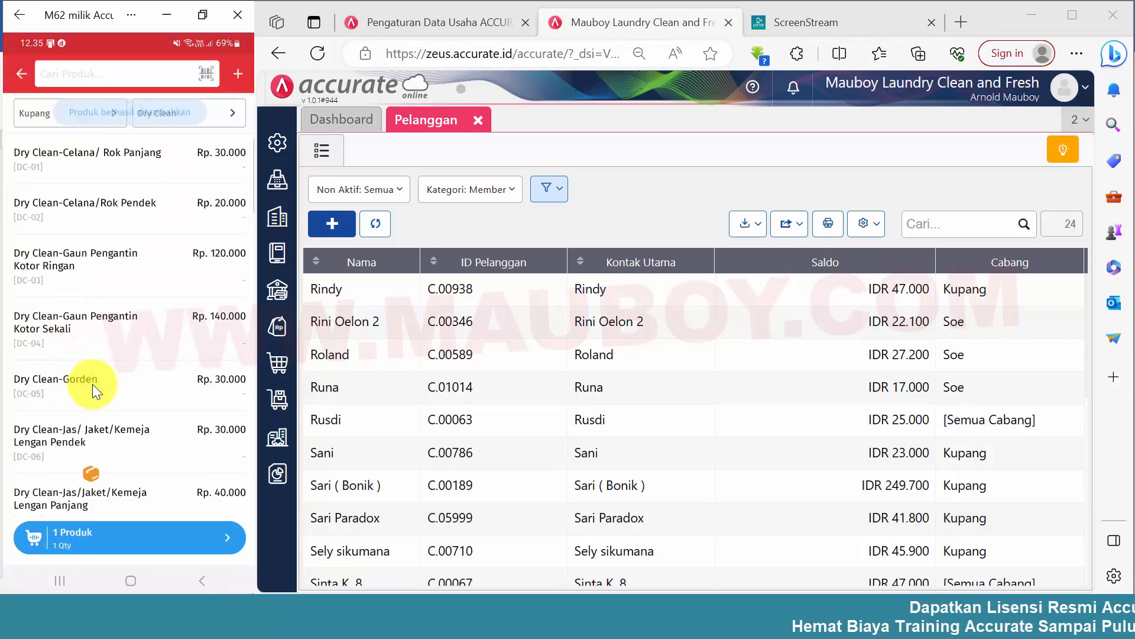
pyautogui.click(121, 534)
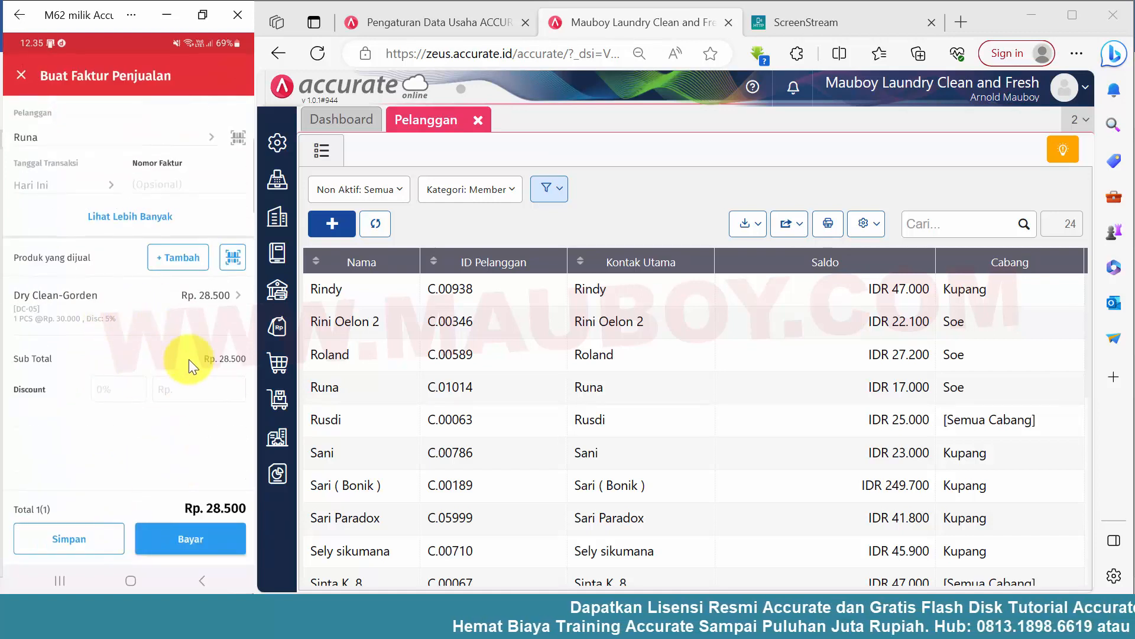
# Record a Rp. 10.000 down payment for the Dry Clean-Gorden invoice into Kas Kasir Soe and finish the transaction
pyautogui.click(200, 541)
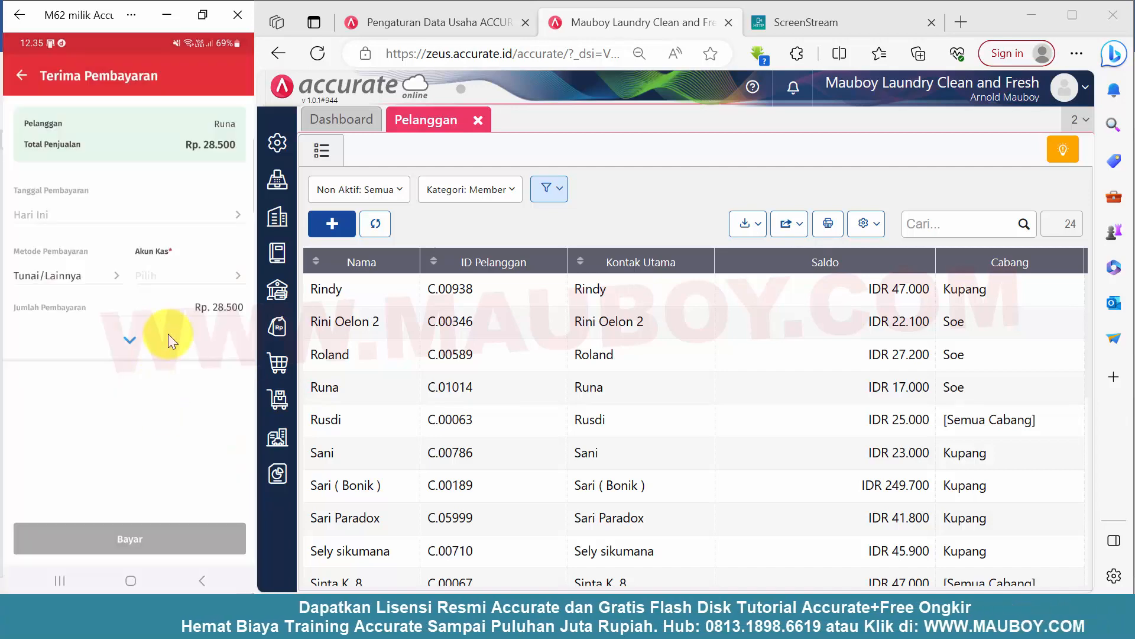
pyautogui.click(179, 277)
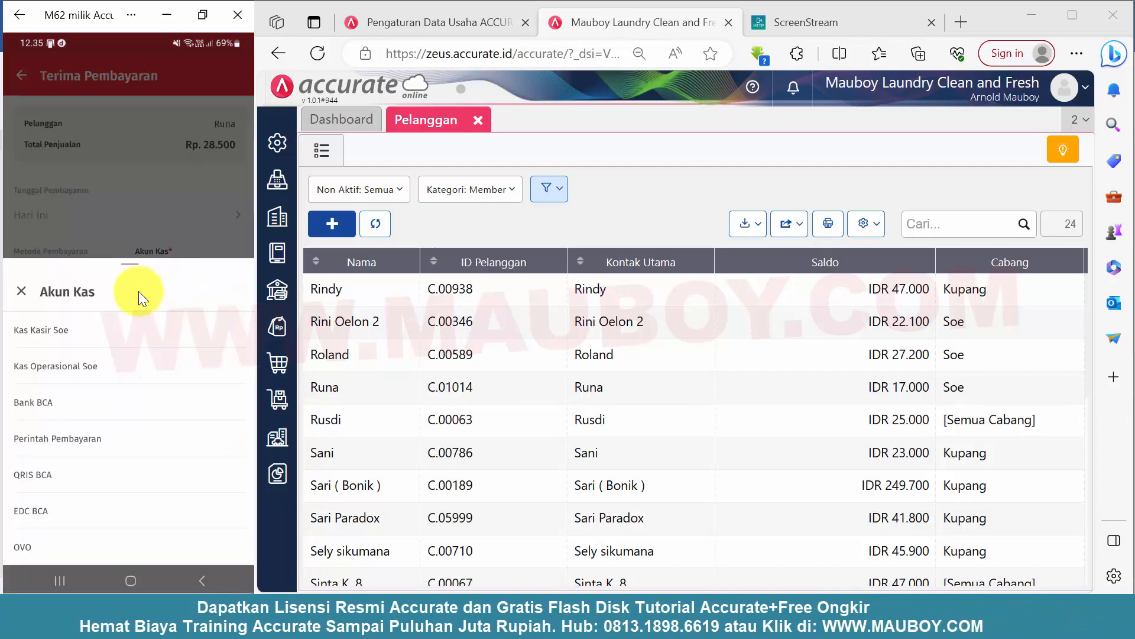
pyautogui.click(75, 334)
pyautogui.click(201, 307)
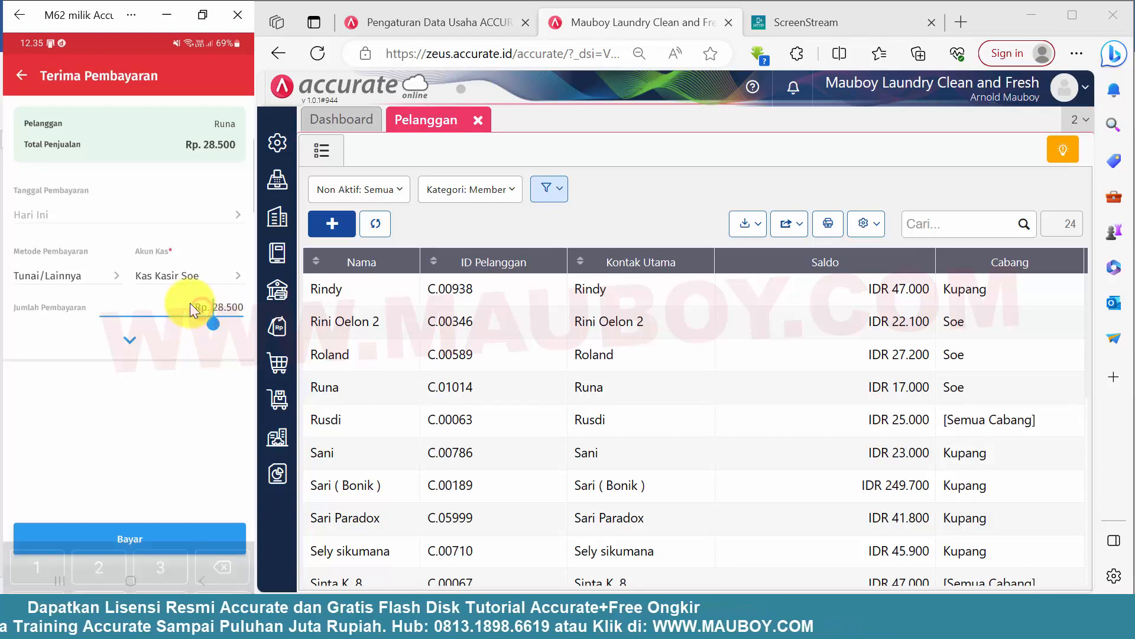
pyautogui.write('1000')
pyautogui.press('Return')
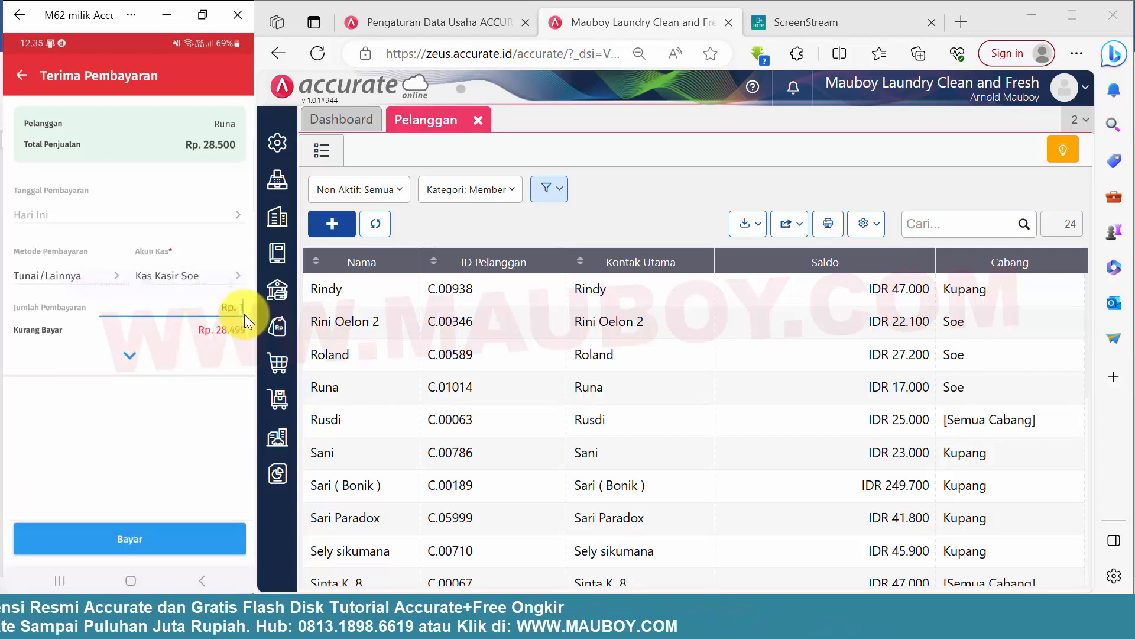
pyautogui.write('0')
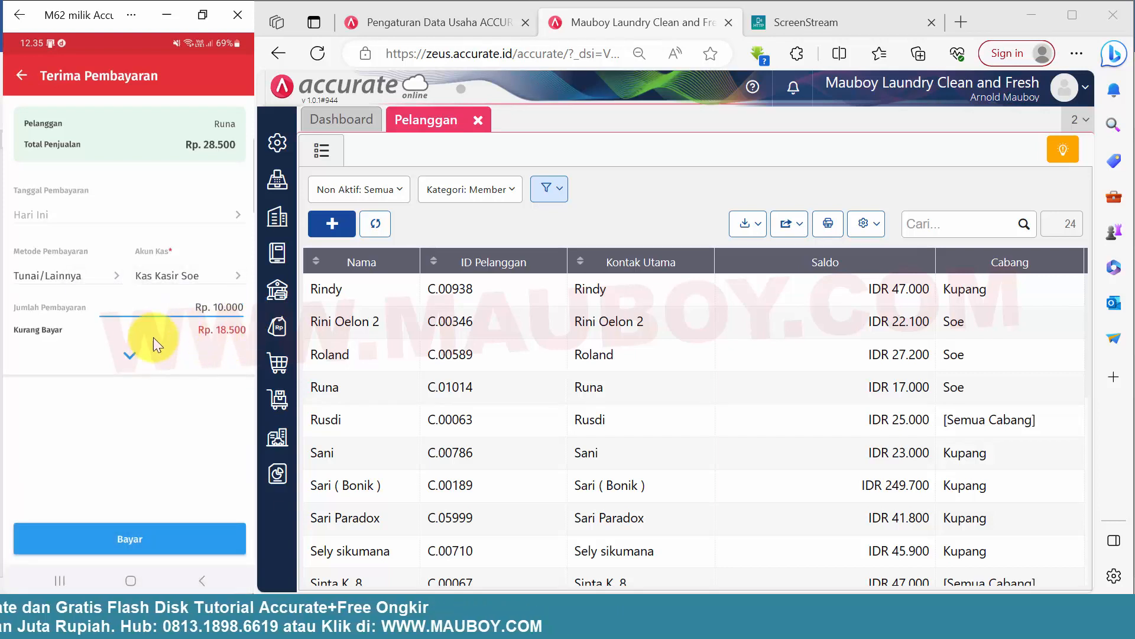
pyautogui.click(145, 543)
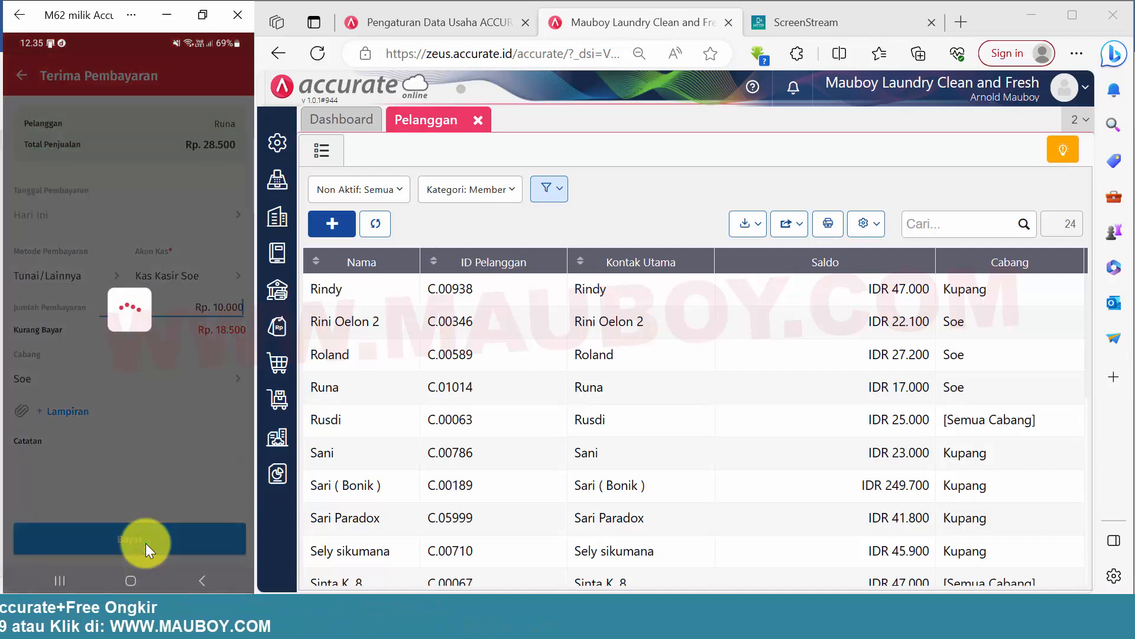
pyautogui.click(178, 535)
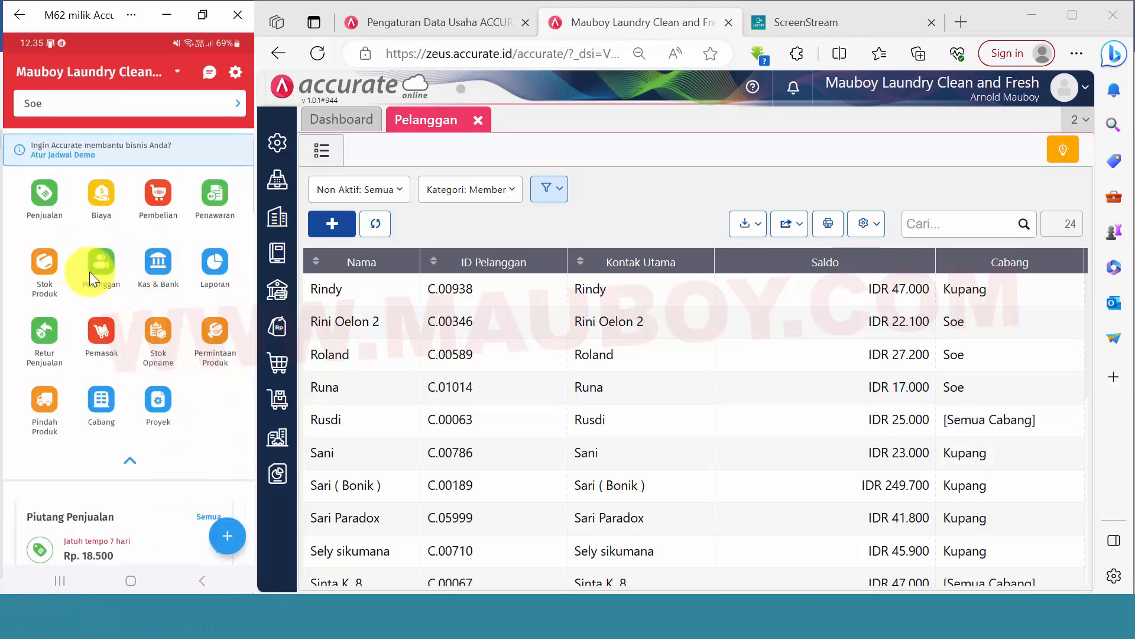
# Switch to Accurate Online and open the sales invoice list (Faktur Penjualan)
pyautogui.click(270, 332)
pyautogui.click(765, 341)
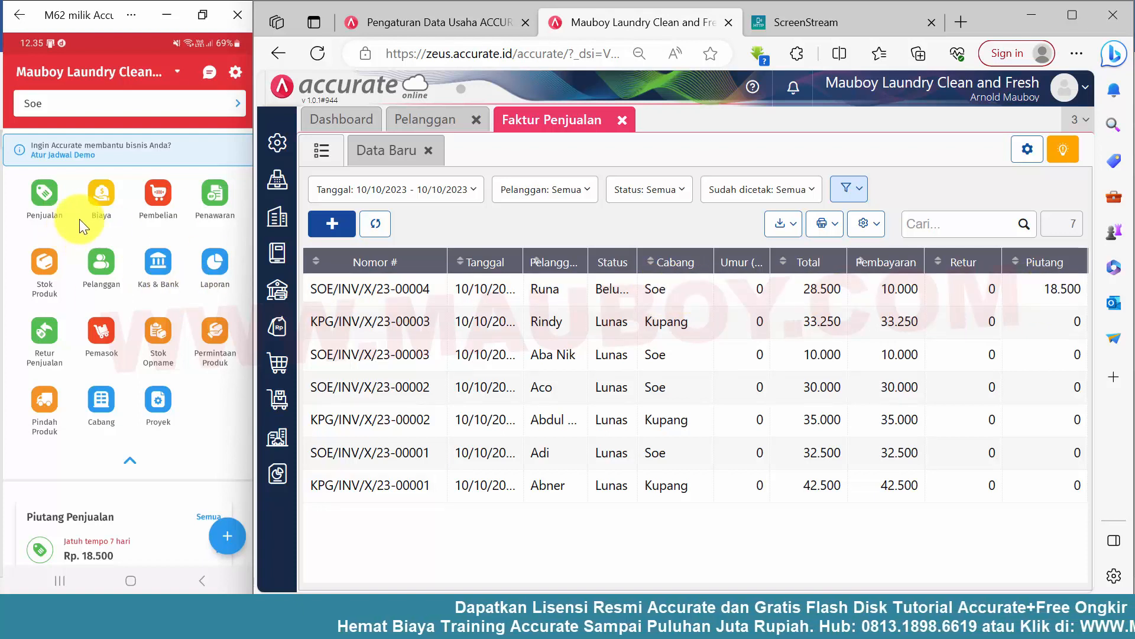
# Switch to Accurate Lite, open the down-payment customer's receivables from Semua Piutang and select the 10 Okt 2023 invoice for payment
pyautogui.click(49, 200)
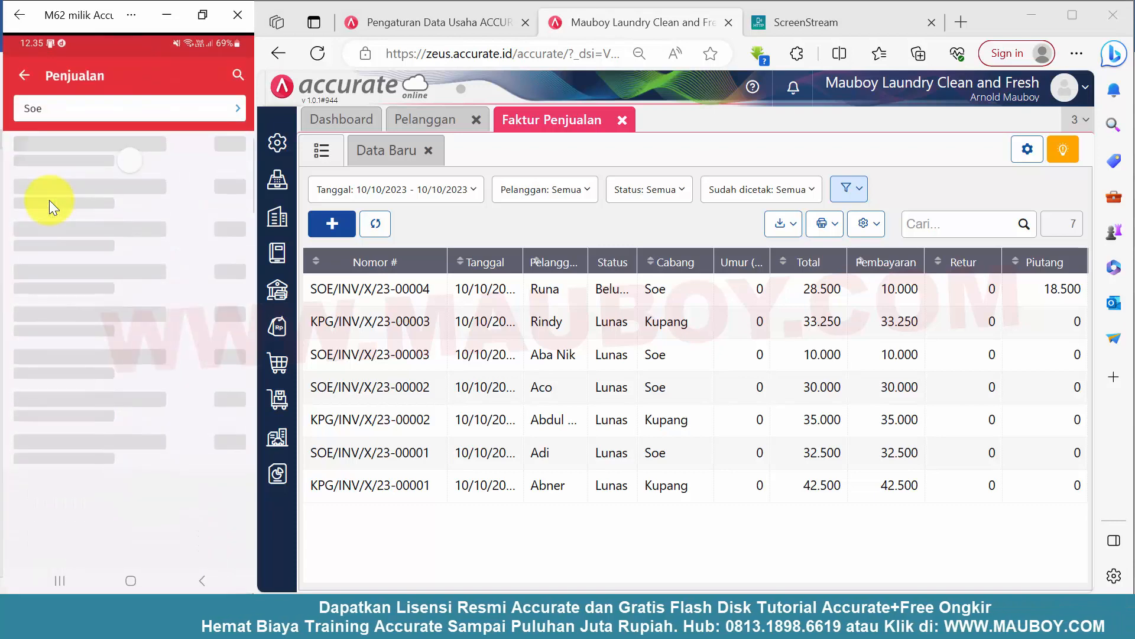
pyautogui.click(88, 190)
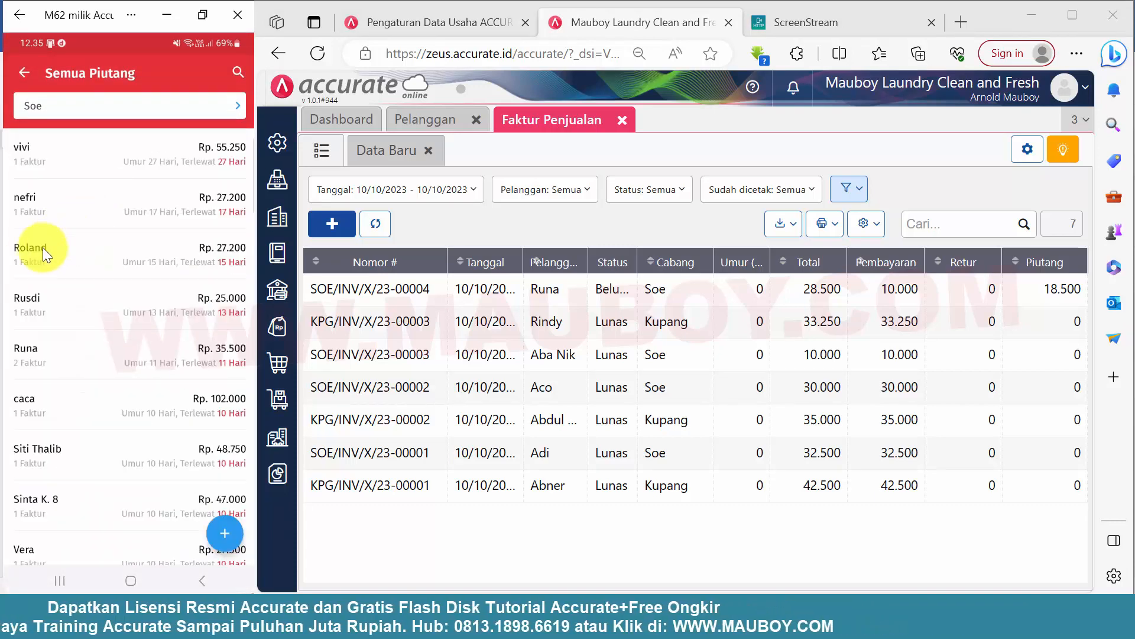
pyautogui.click(44, 353)
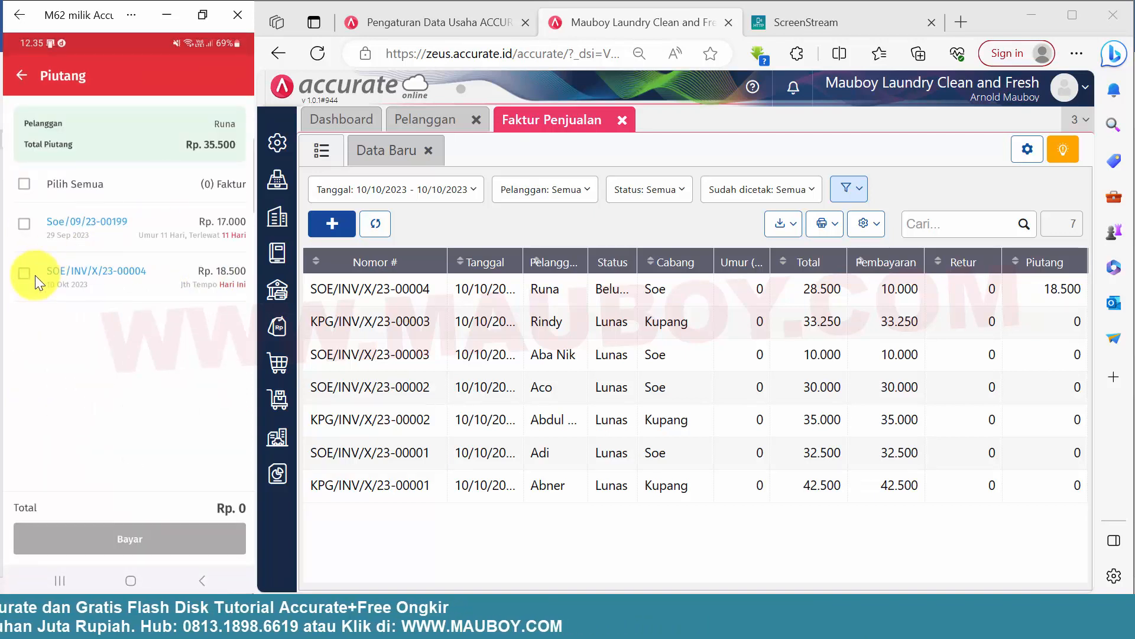
pyautogui.click(23, 271)
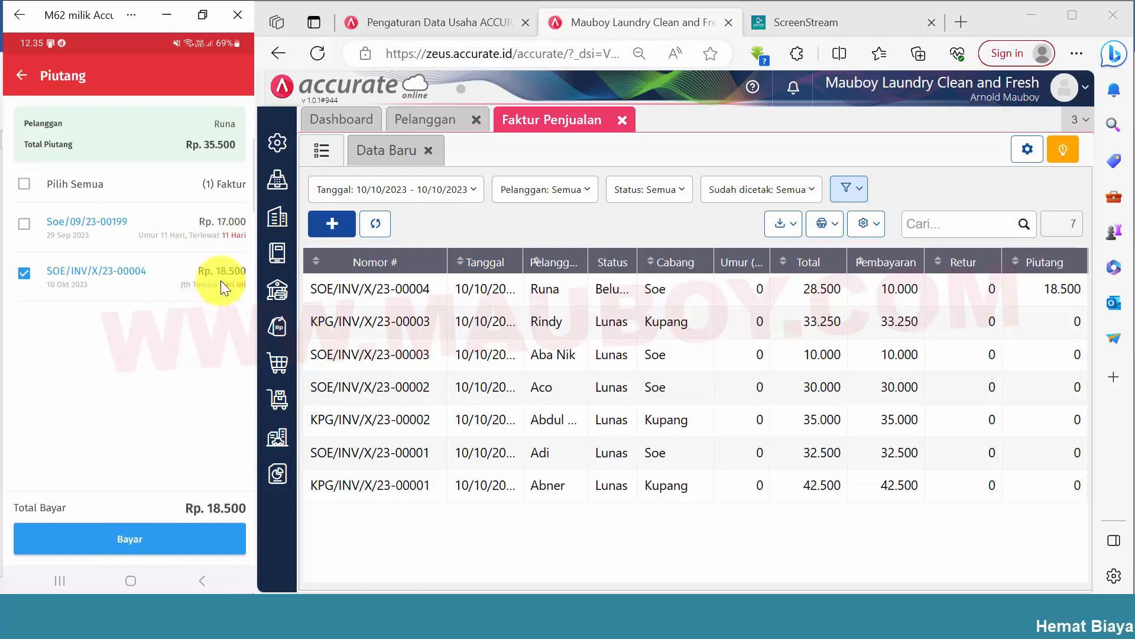
# Record a Rp. 20.000 payment for the selected invoice, and refresh the sales invoice list in Accurate Online
pyautogui.click(130, 540)
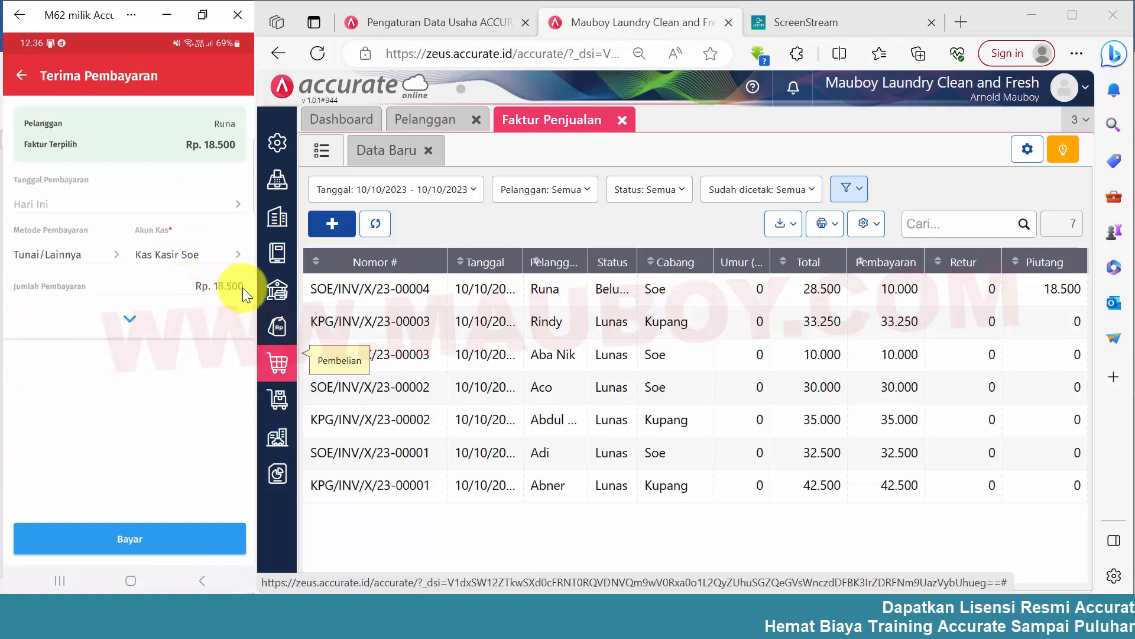
pyautogui.click(243, 286)
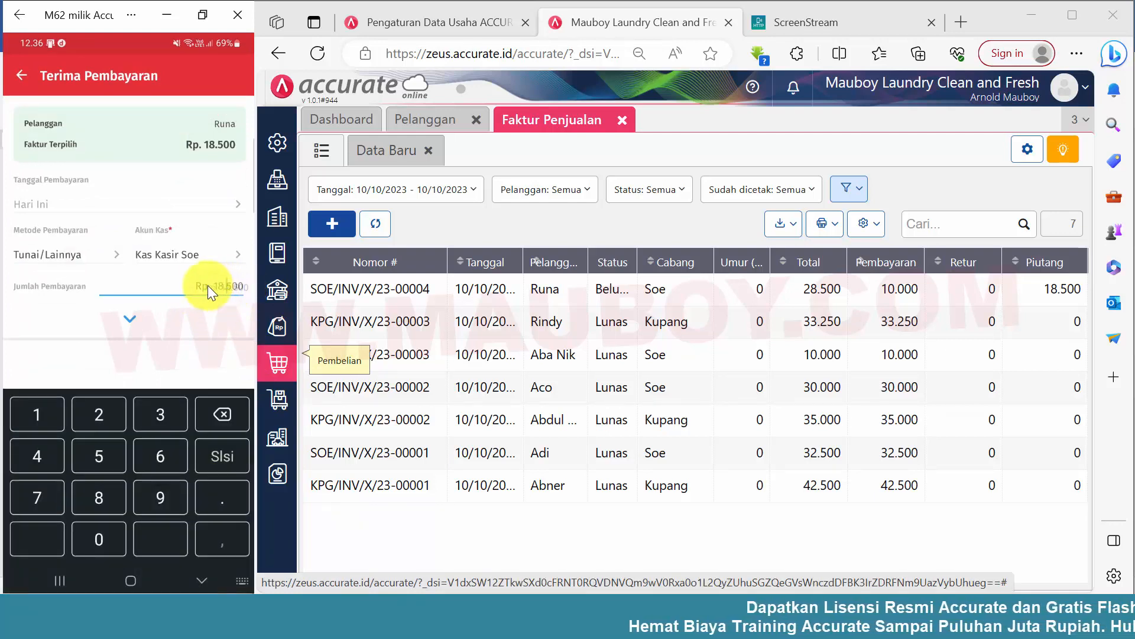
pyautogui.write('20.000')
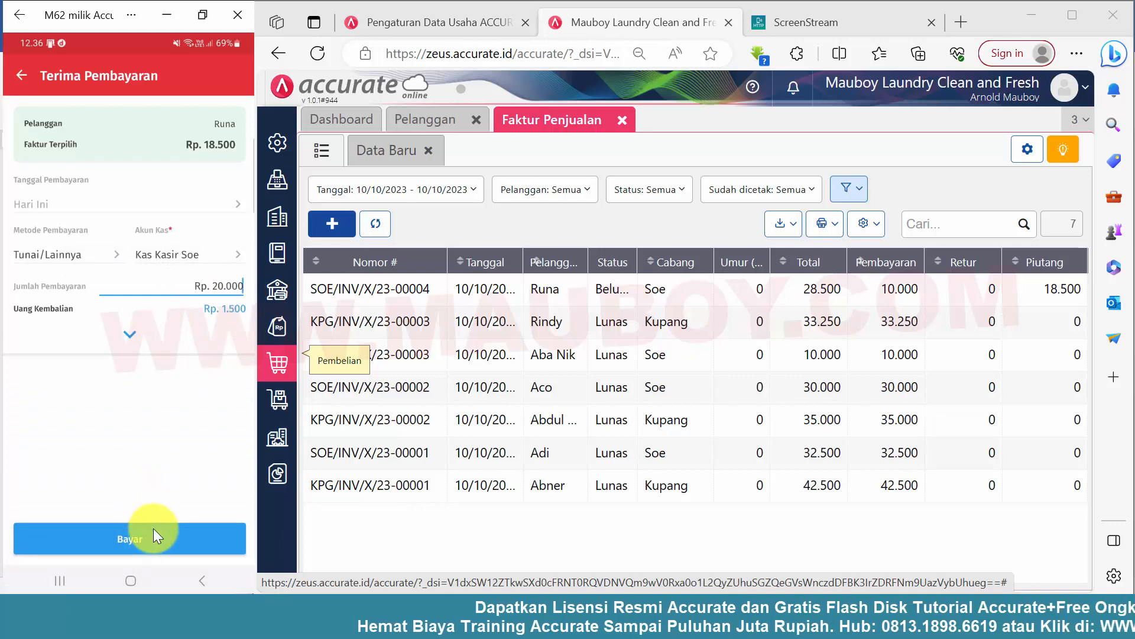
pyautogui.click(140, 541)
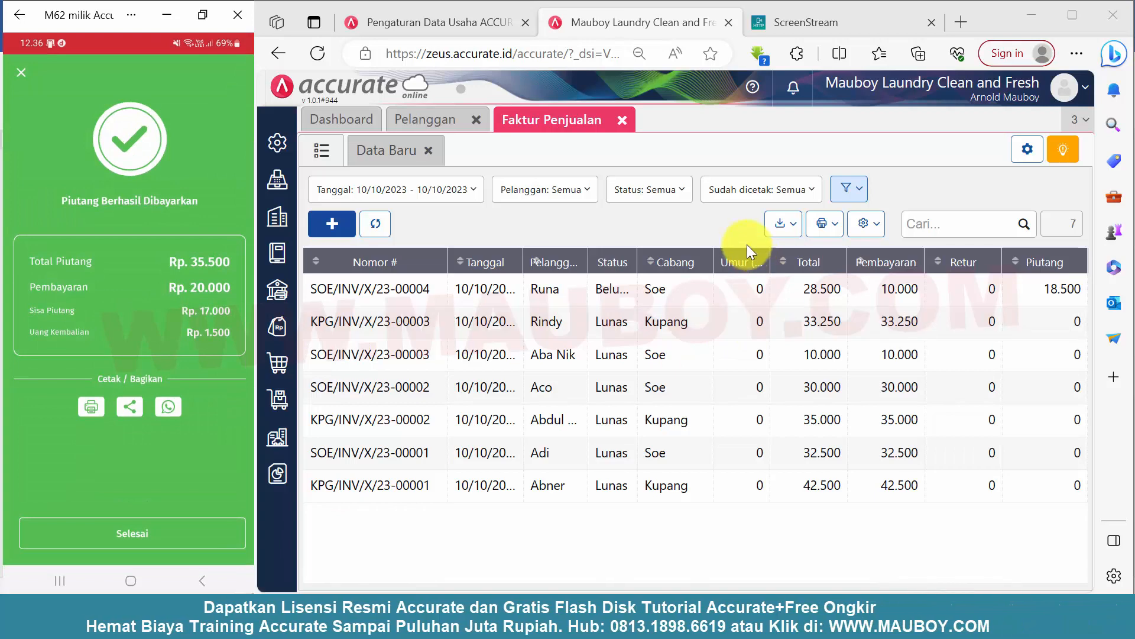
pyautogui.click(376, 227)
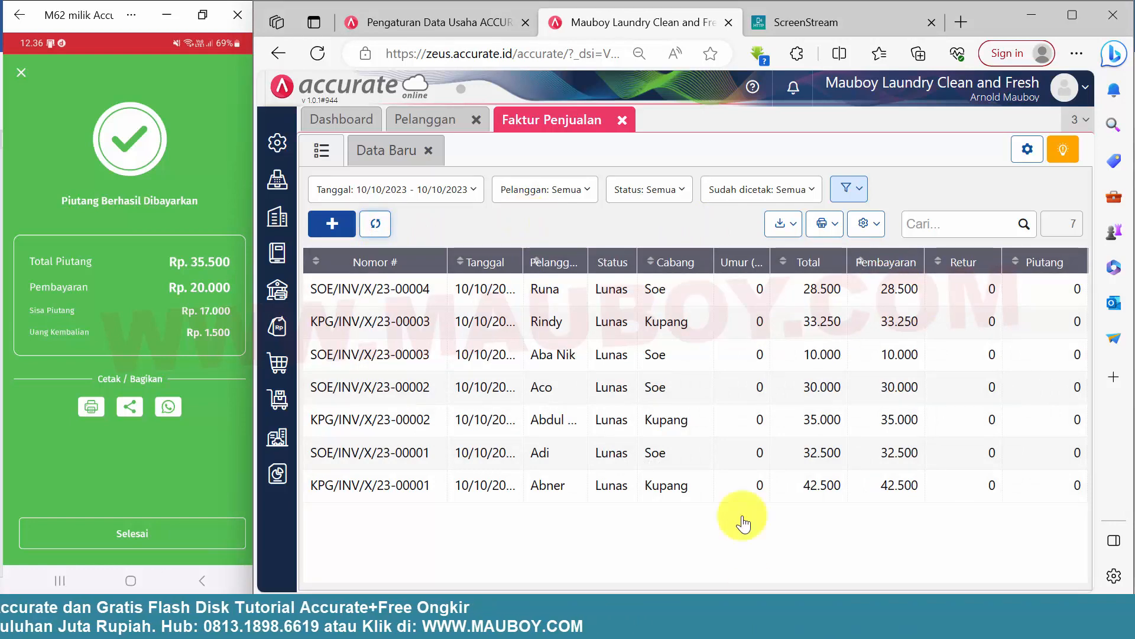
# Switch to the Word document 0.PROFILE LAUNDRY2 and highlight the third sales scenario, about paying a down payment and the remaining debt
pyautogui.click(791, 614)
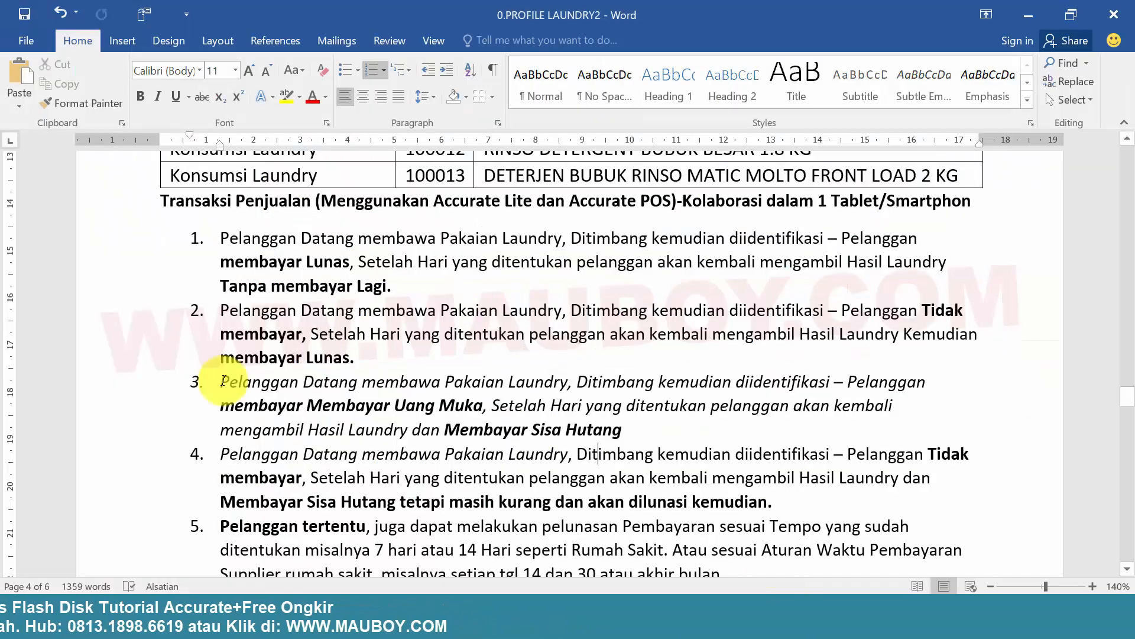
pyautogui.moveTo(320, 381); pyautogui.dragTo(683, 410)
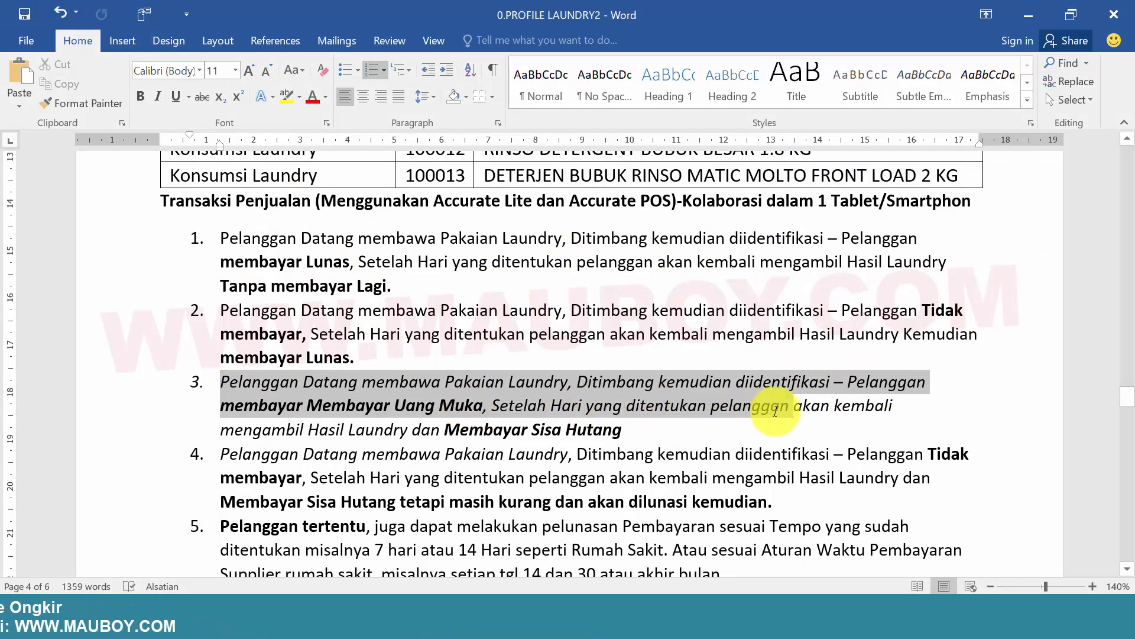
pyautogui.moveTo(788, 422); pyautogui.dragTo(786, 427)
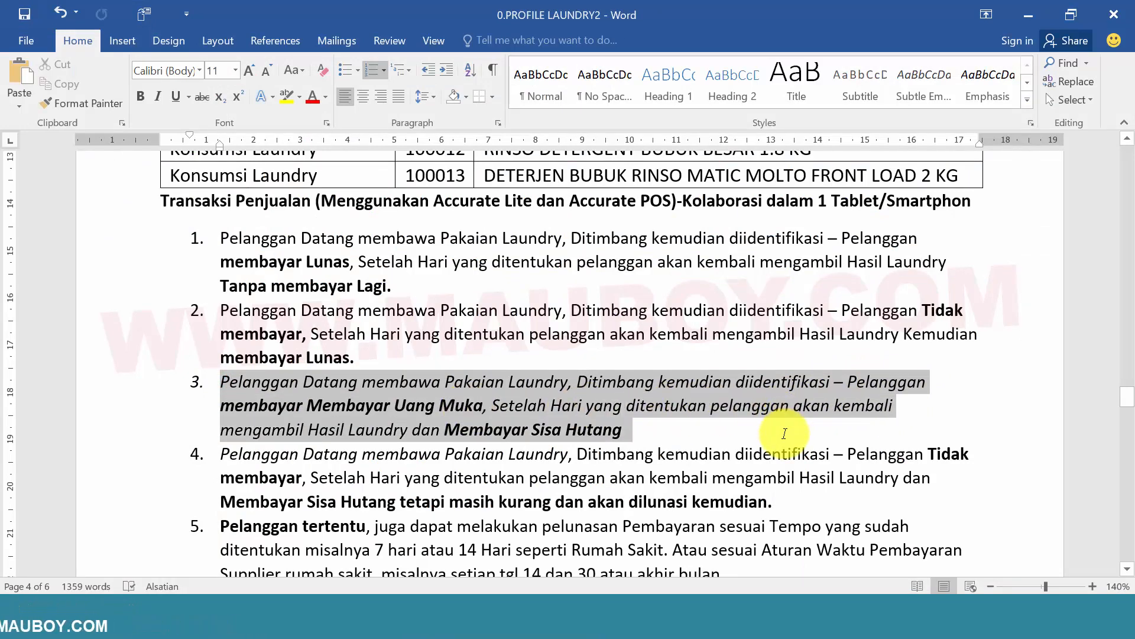
pyautogui.click(444, 430)
pyautogui.moveTo(520, 406); pyautogui.dragTo(655, 435)
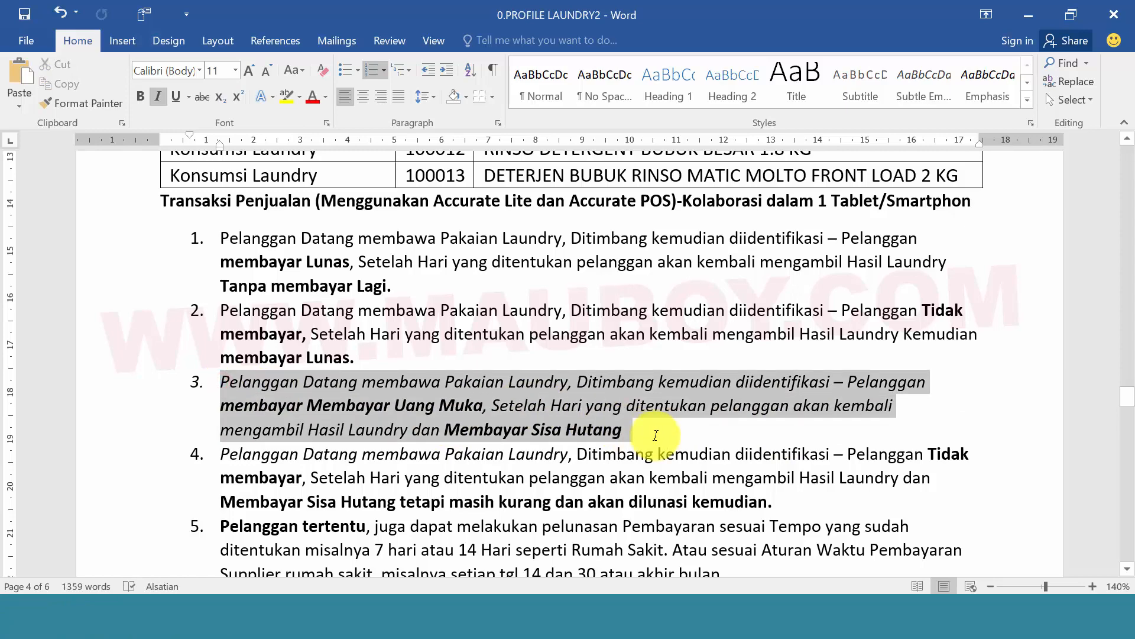